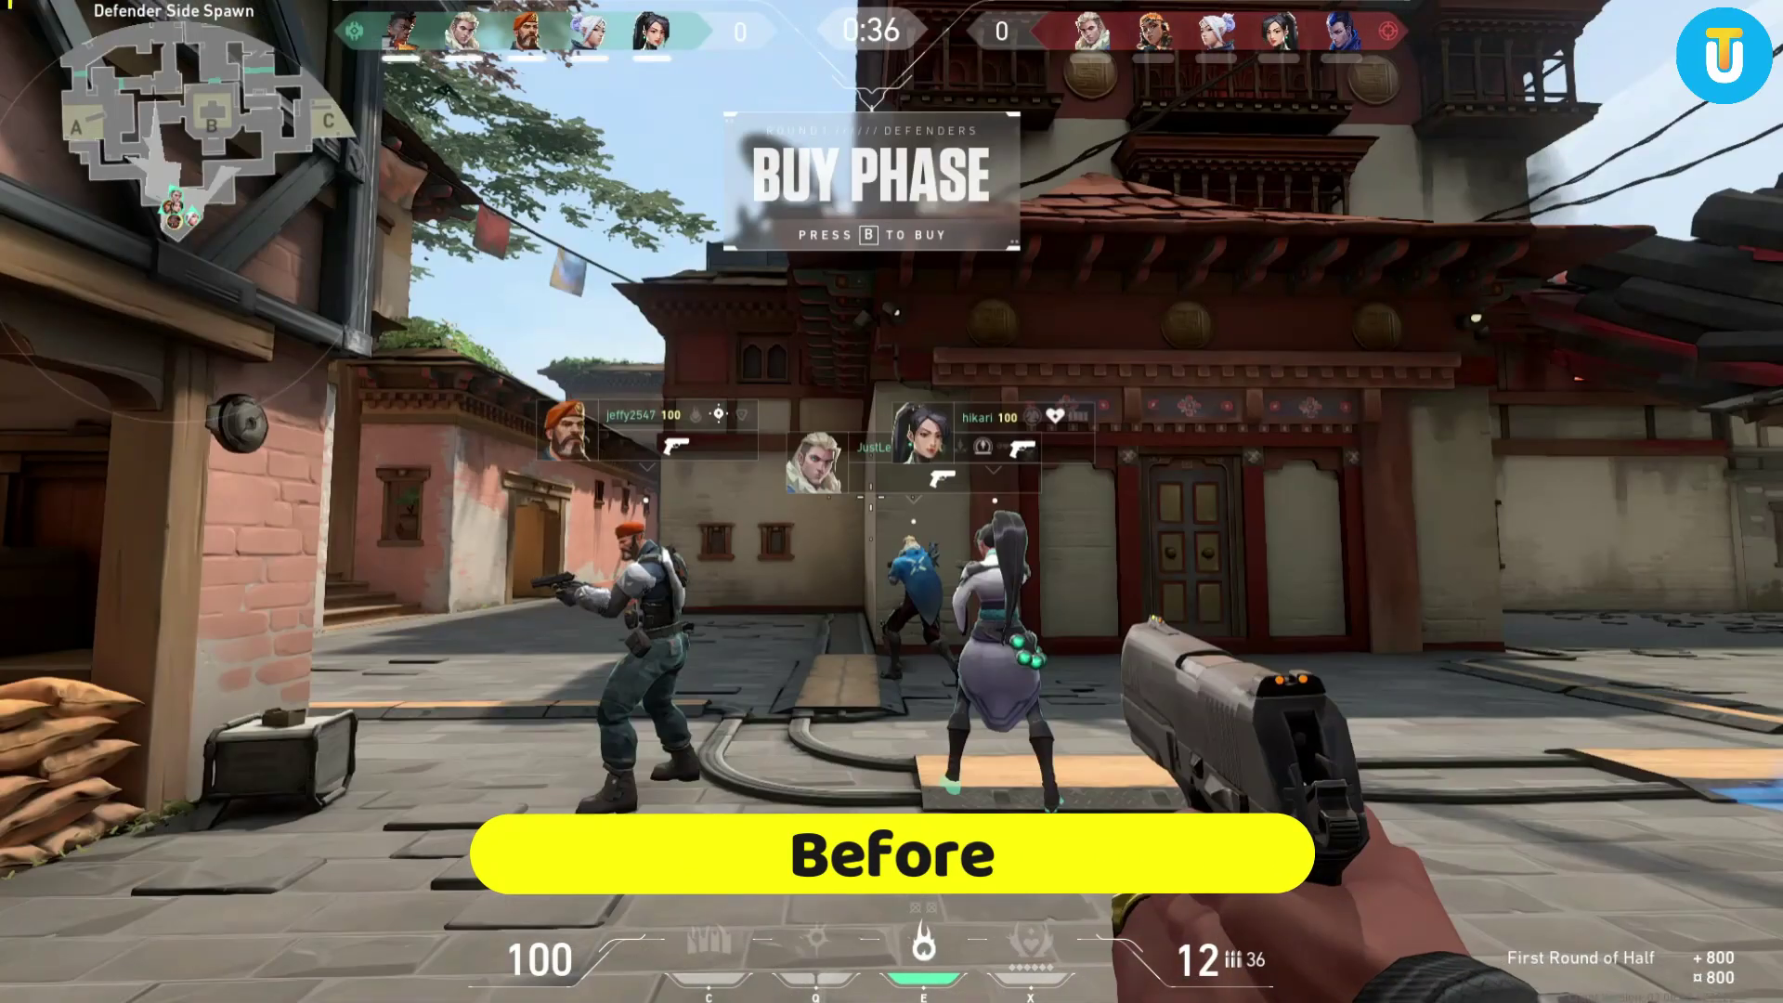
Walk out of spawn, fire the pistol twice and switch to the knife at about 50 FPS
{"action": "key", "text": "w"}
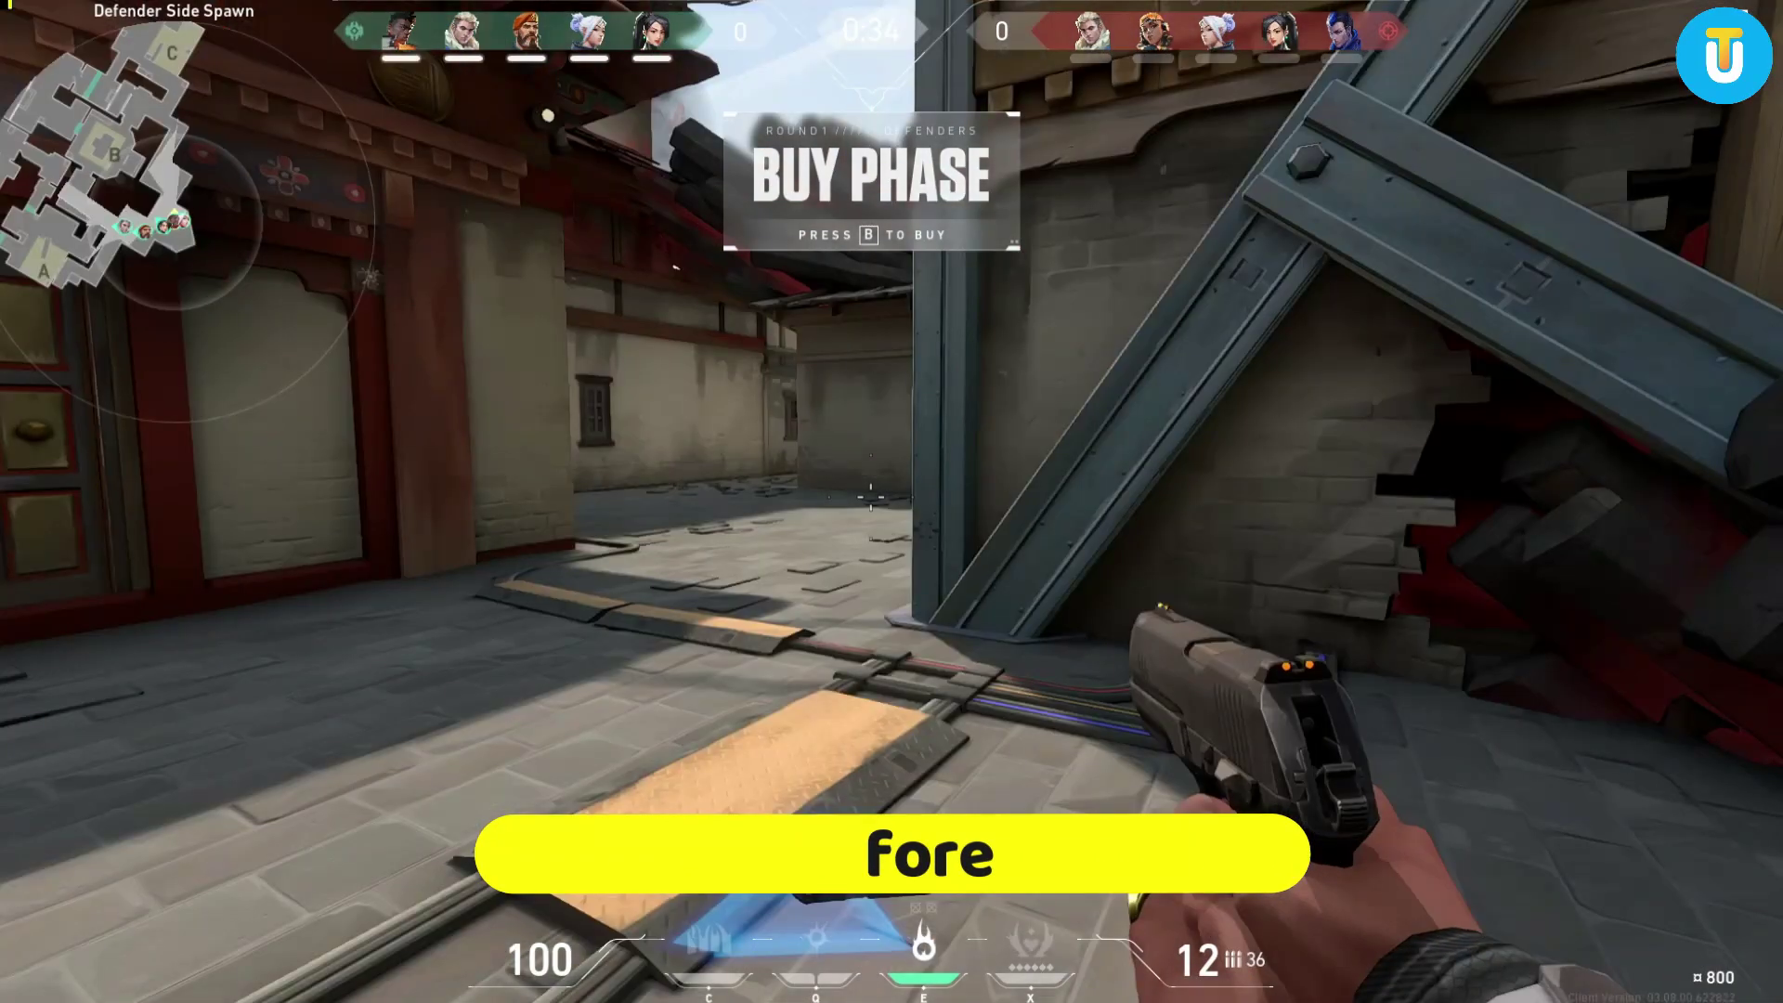
{"action": "left_click", "coordinate": [870, 499]}
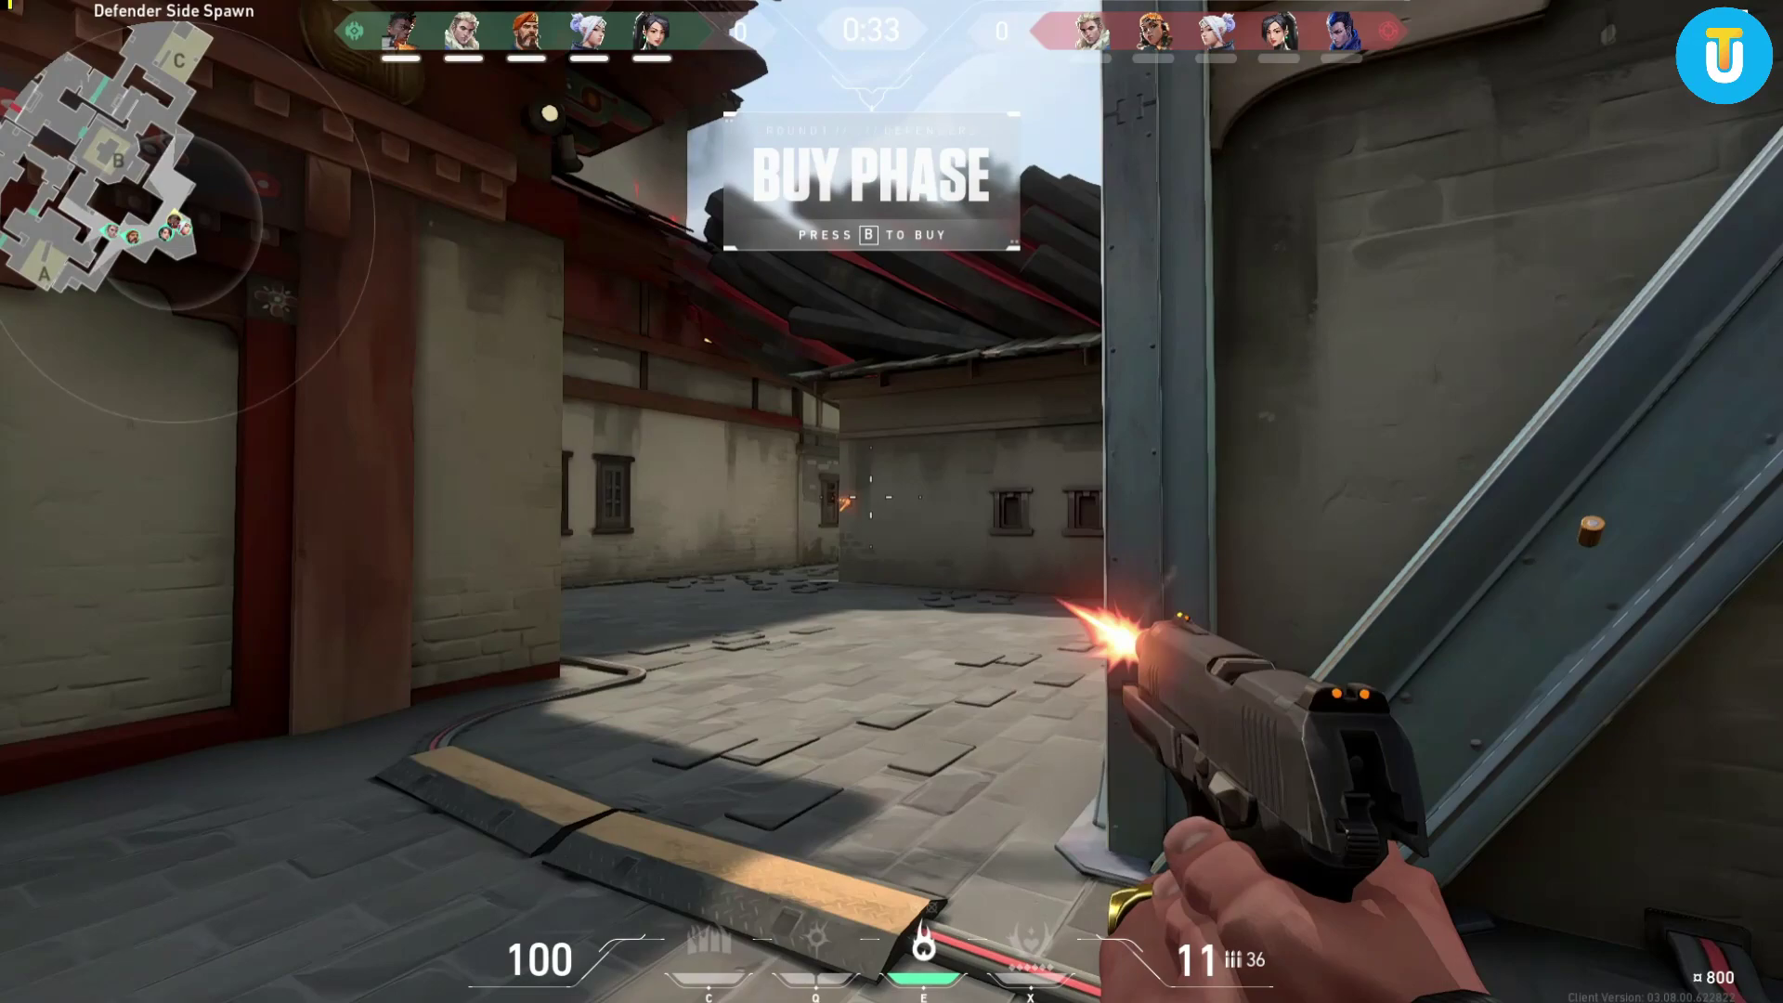
{"action": "left_click", "coordinate": [871, 499]}
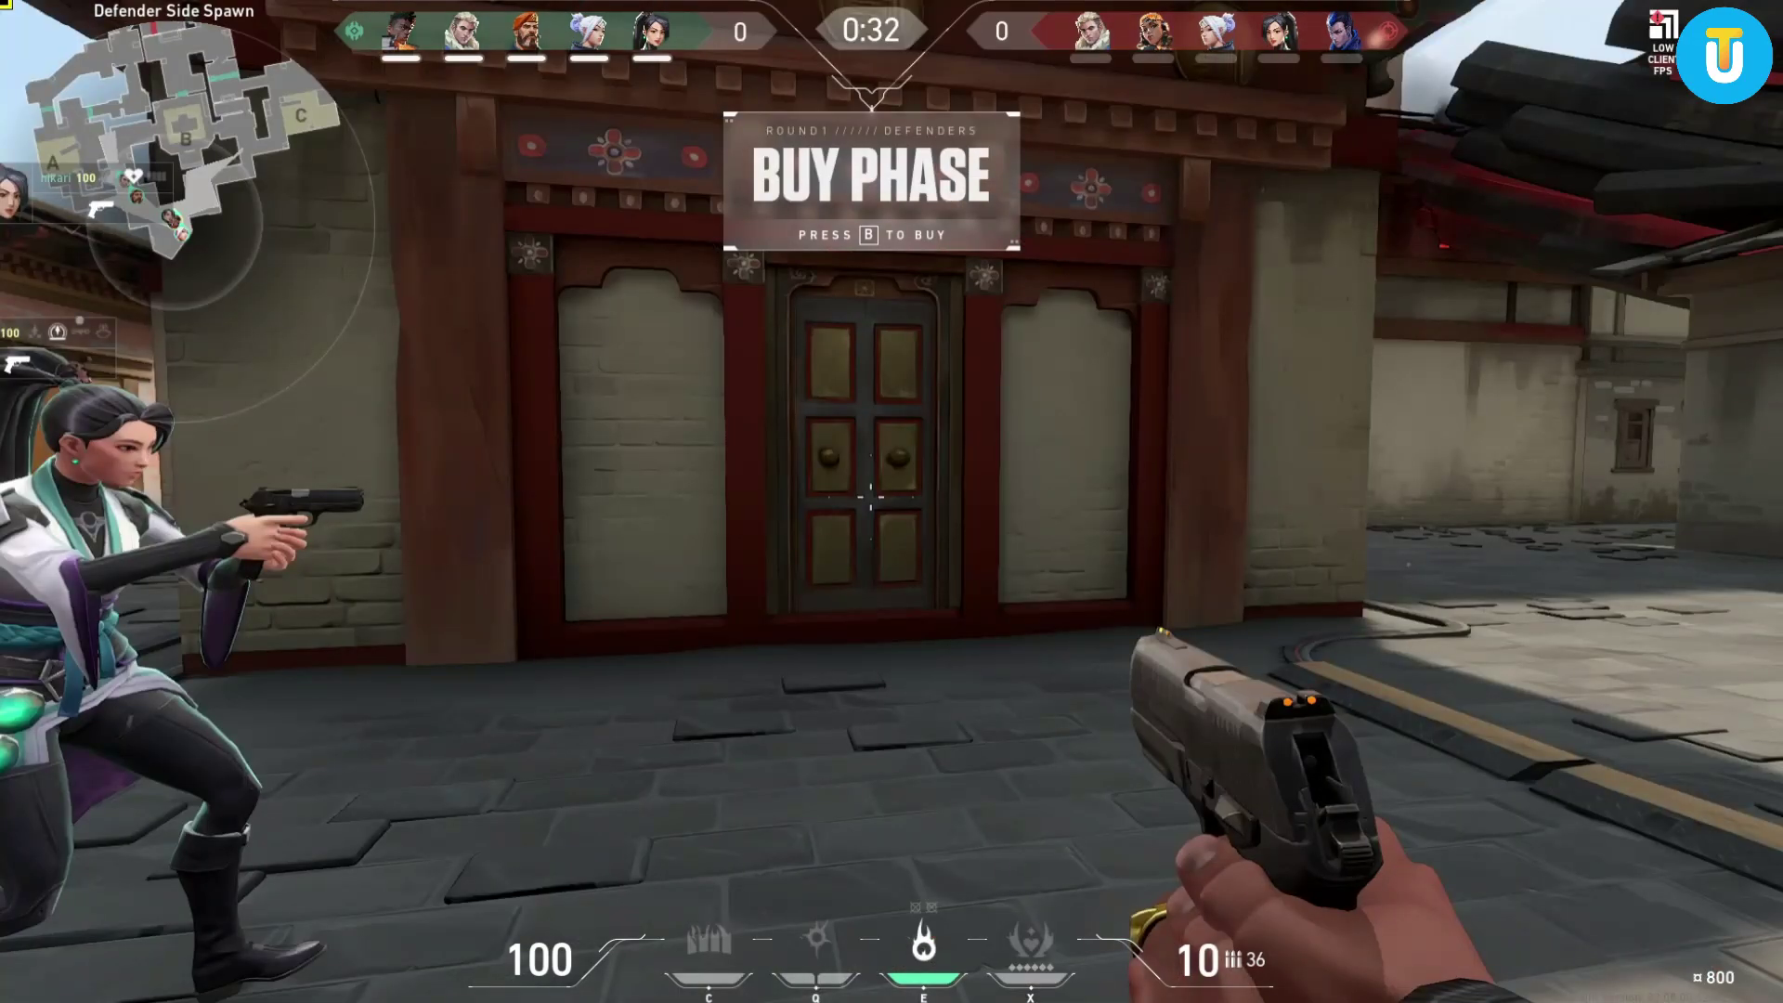
{"action": "key", "text": "3"}
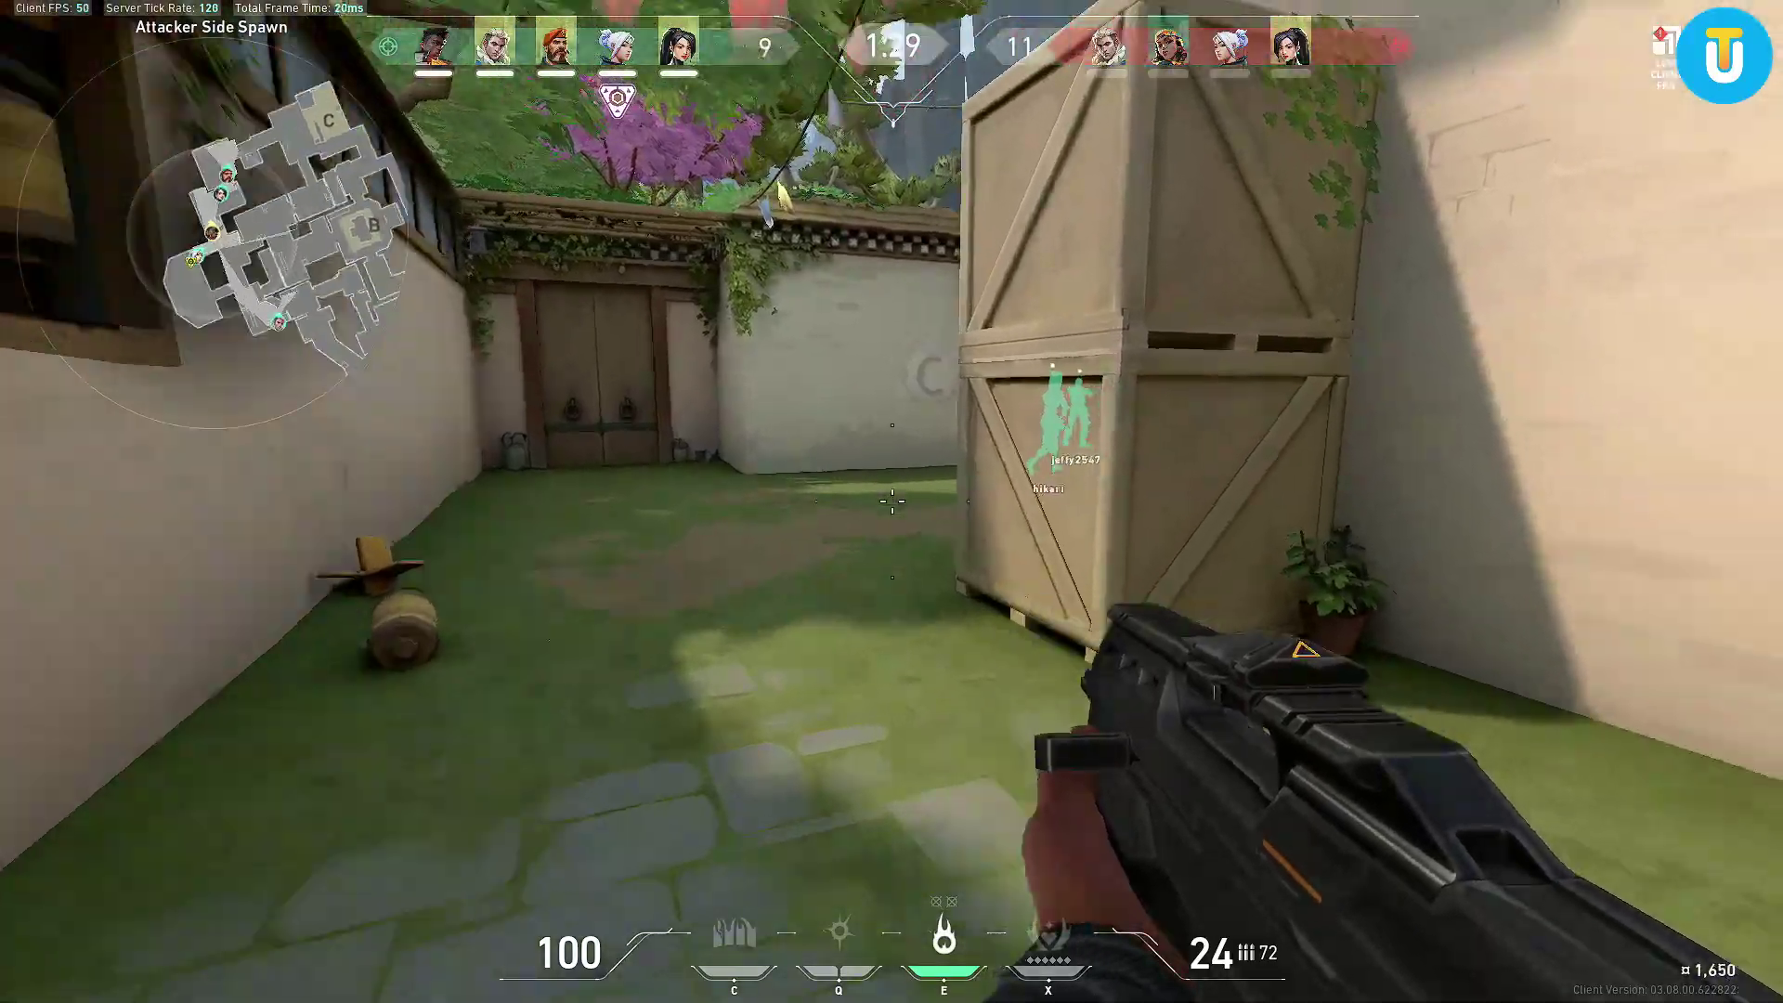
Advance into C Lobby toward the crates, firing the rifle on the way
{"action": "key", "text": "w"}
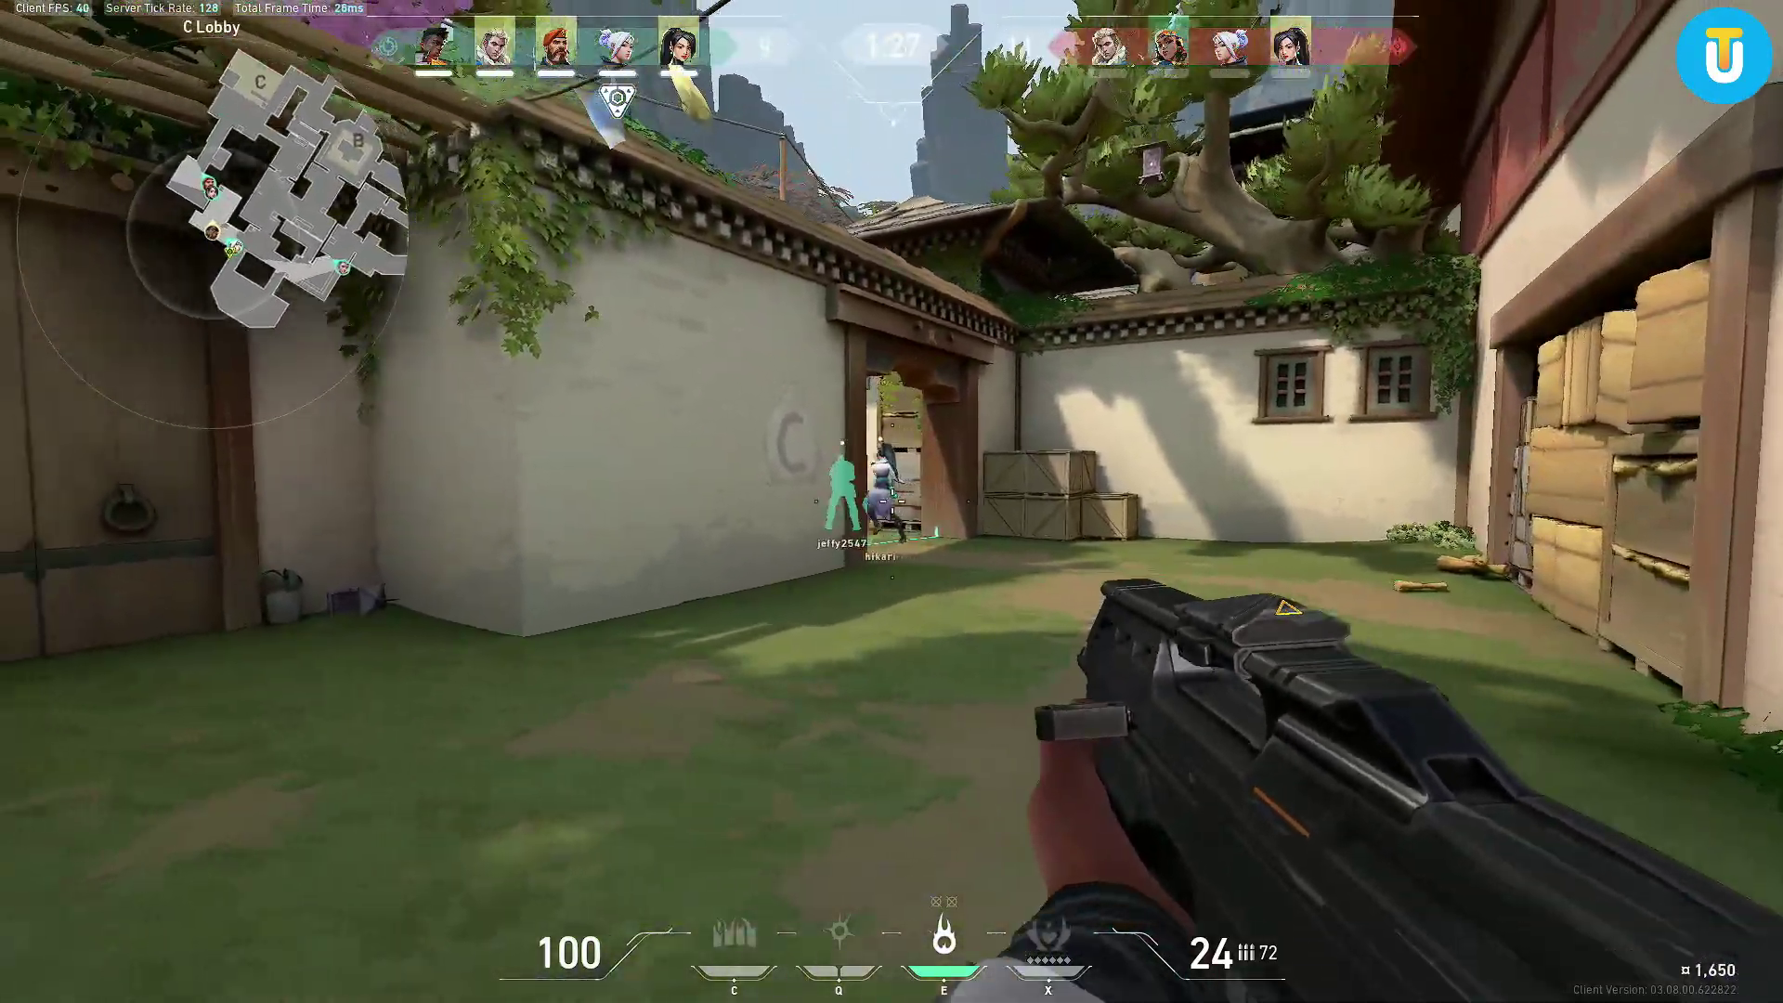
{"action": "left_click", "coordinate": [892, 501]}
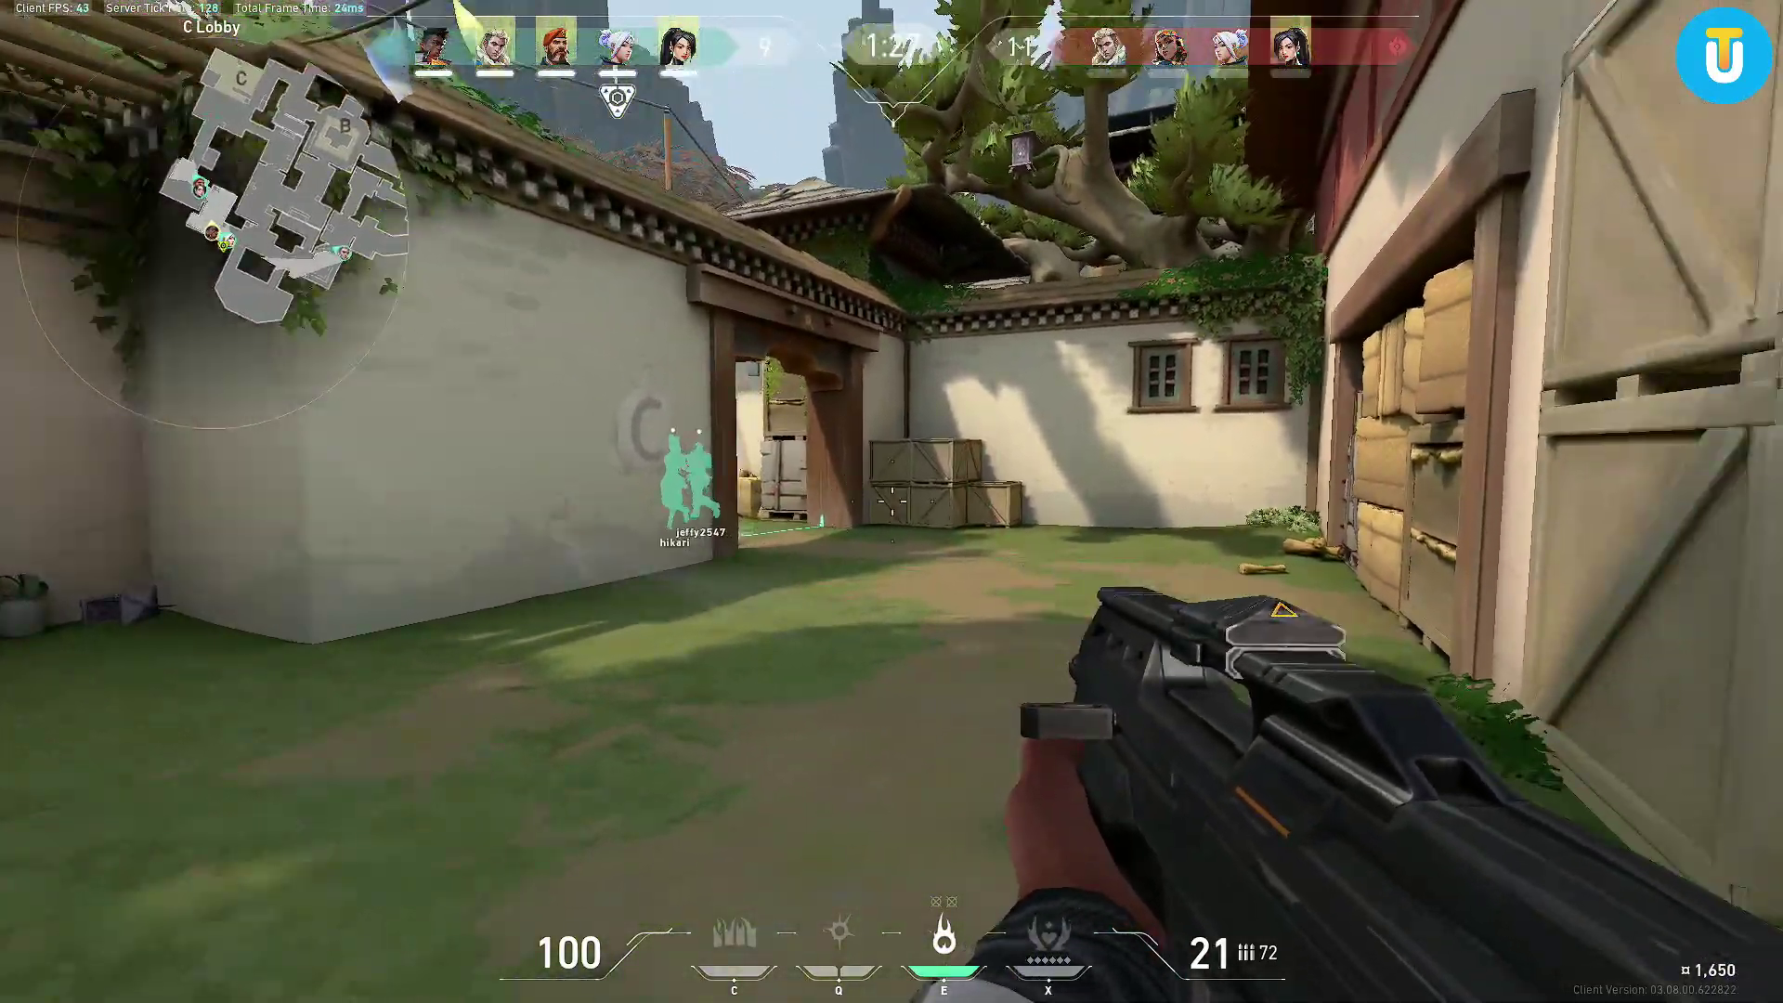
{"action": "key", "text": "w"}
{"action": "key", "text": "y"}
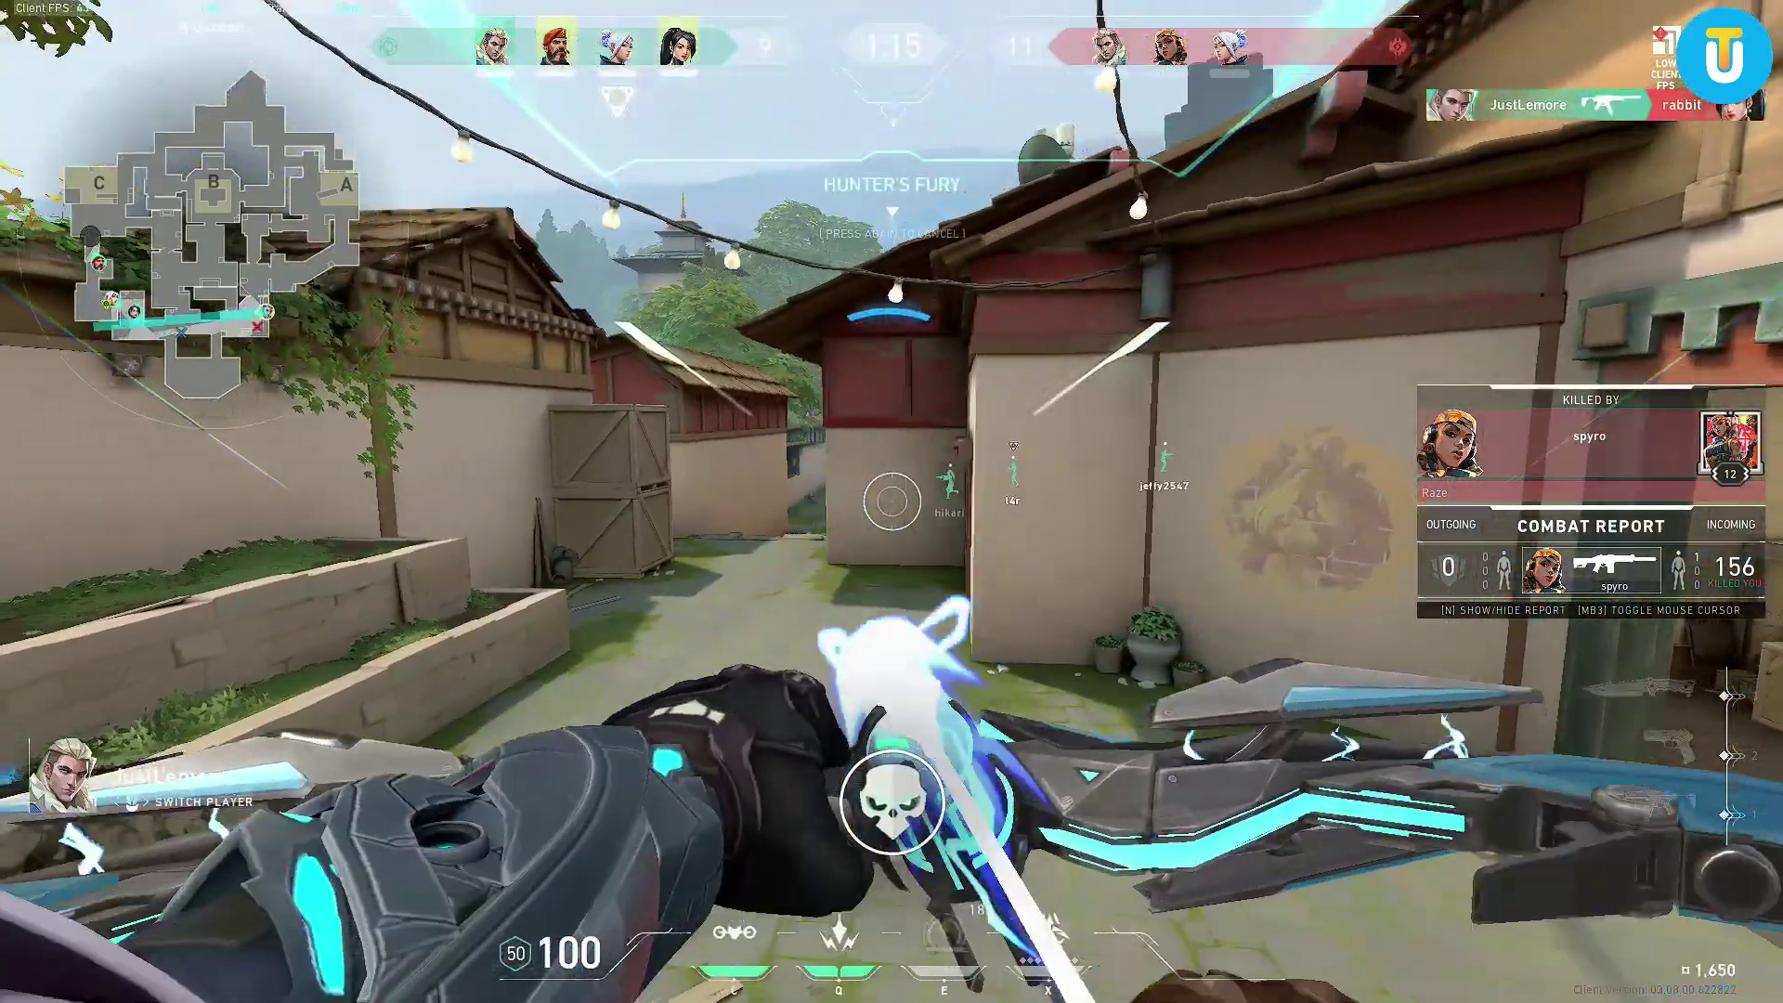
Hide the Client FPS, Server Tick Rate and Total Frame Time stats, then leave settings
{"action": "key", "text": "Escape"}
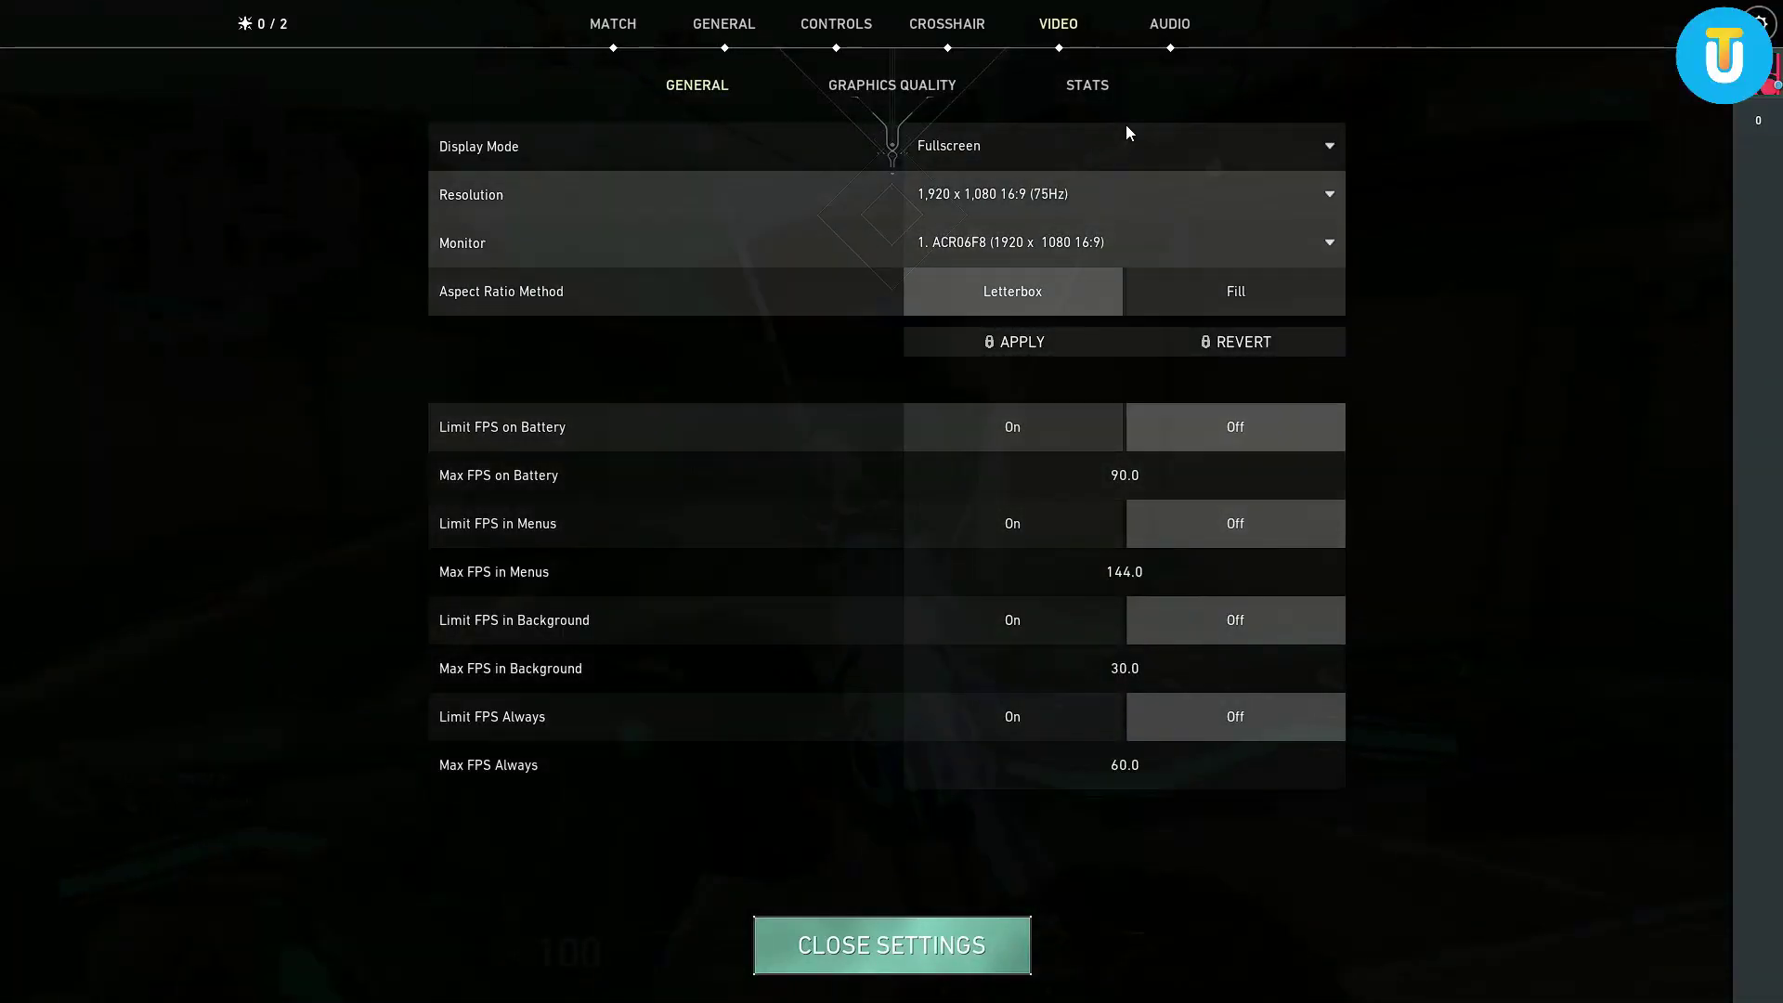
{"action": "left_click", "coordinate": [1066, 110]}
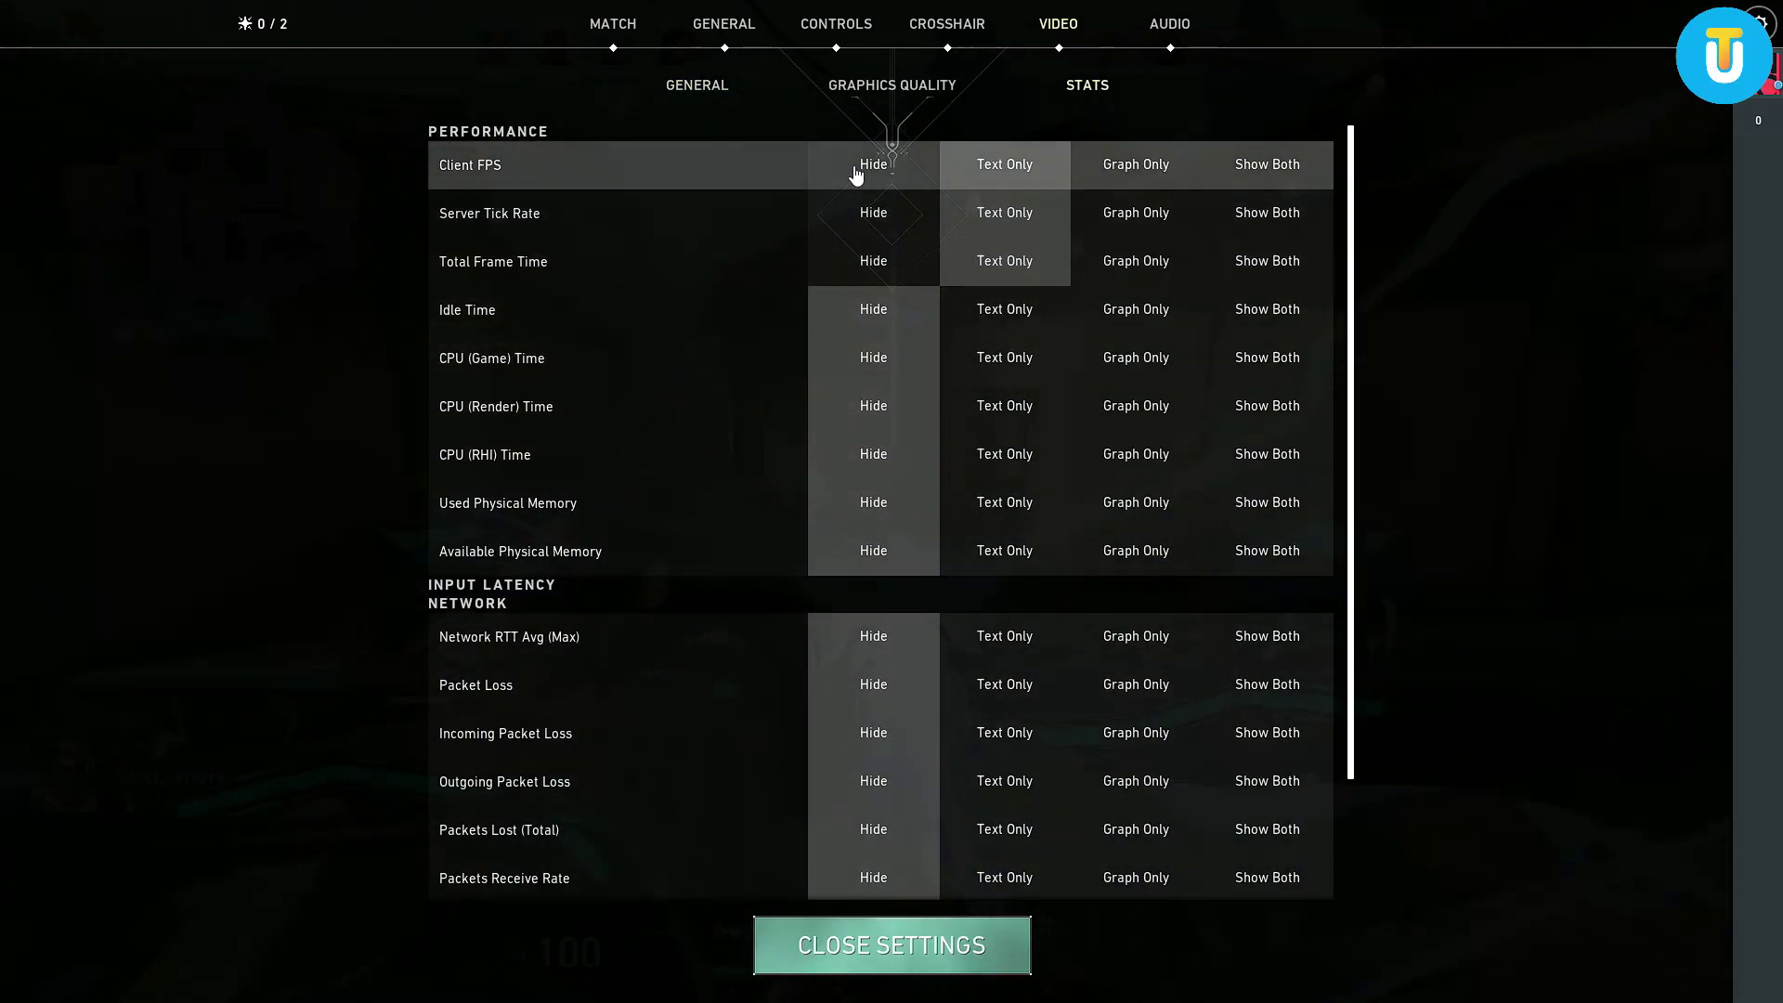
{"action": "left_click", "coordinate": [861, 166]}
{"action": "left_click", "coordinate": [851, 212]}
{"action": "left_click", "coordinate": [847, 260]}
{"action": "key", "text": "Escape"}
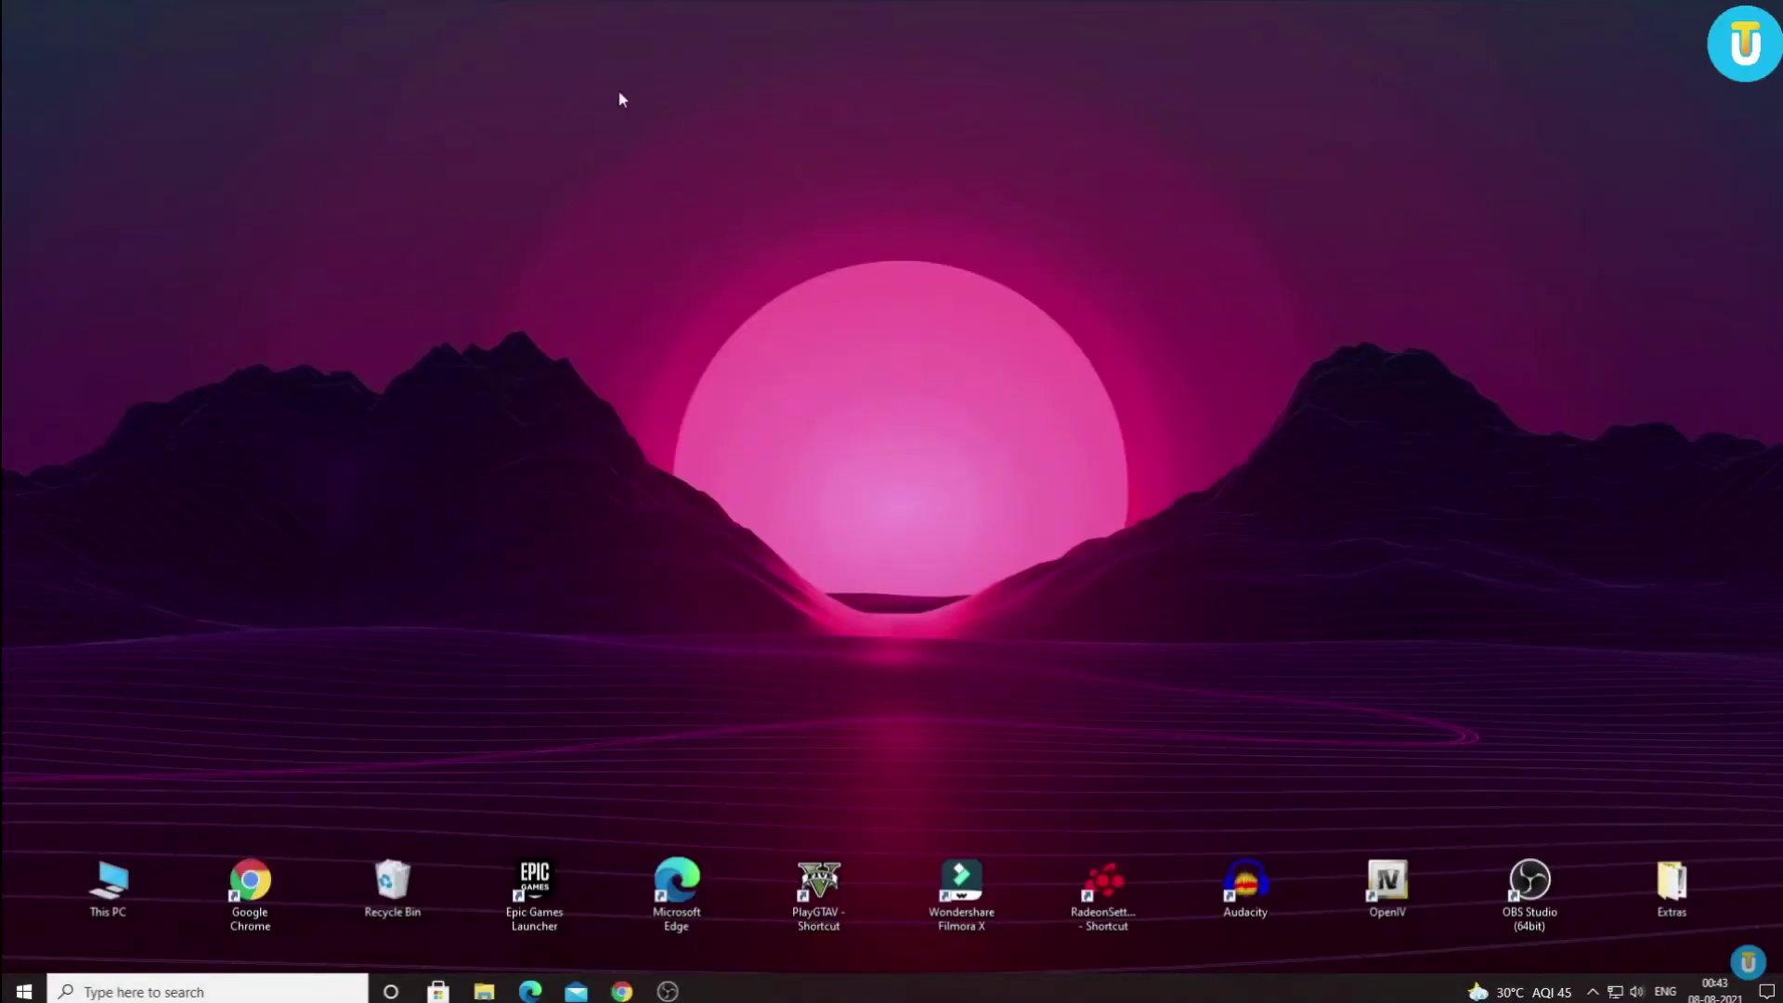
Refresh the desktop from its context menu
{"action": "right_click", "coordinate": [618, 135]}
{"action": "right_click", "coordinate": [558, 122]}
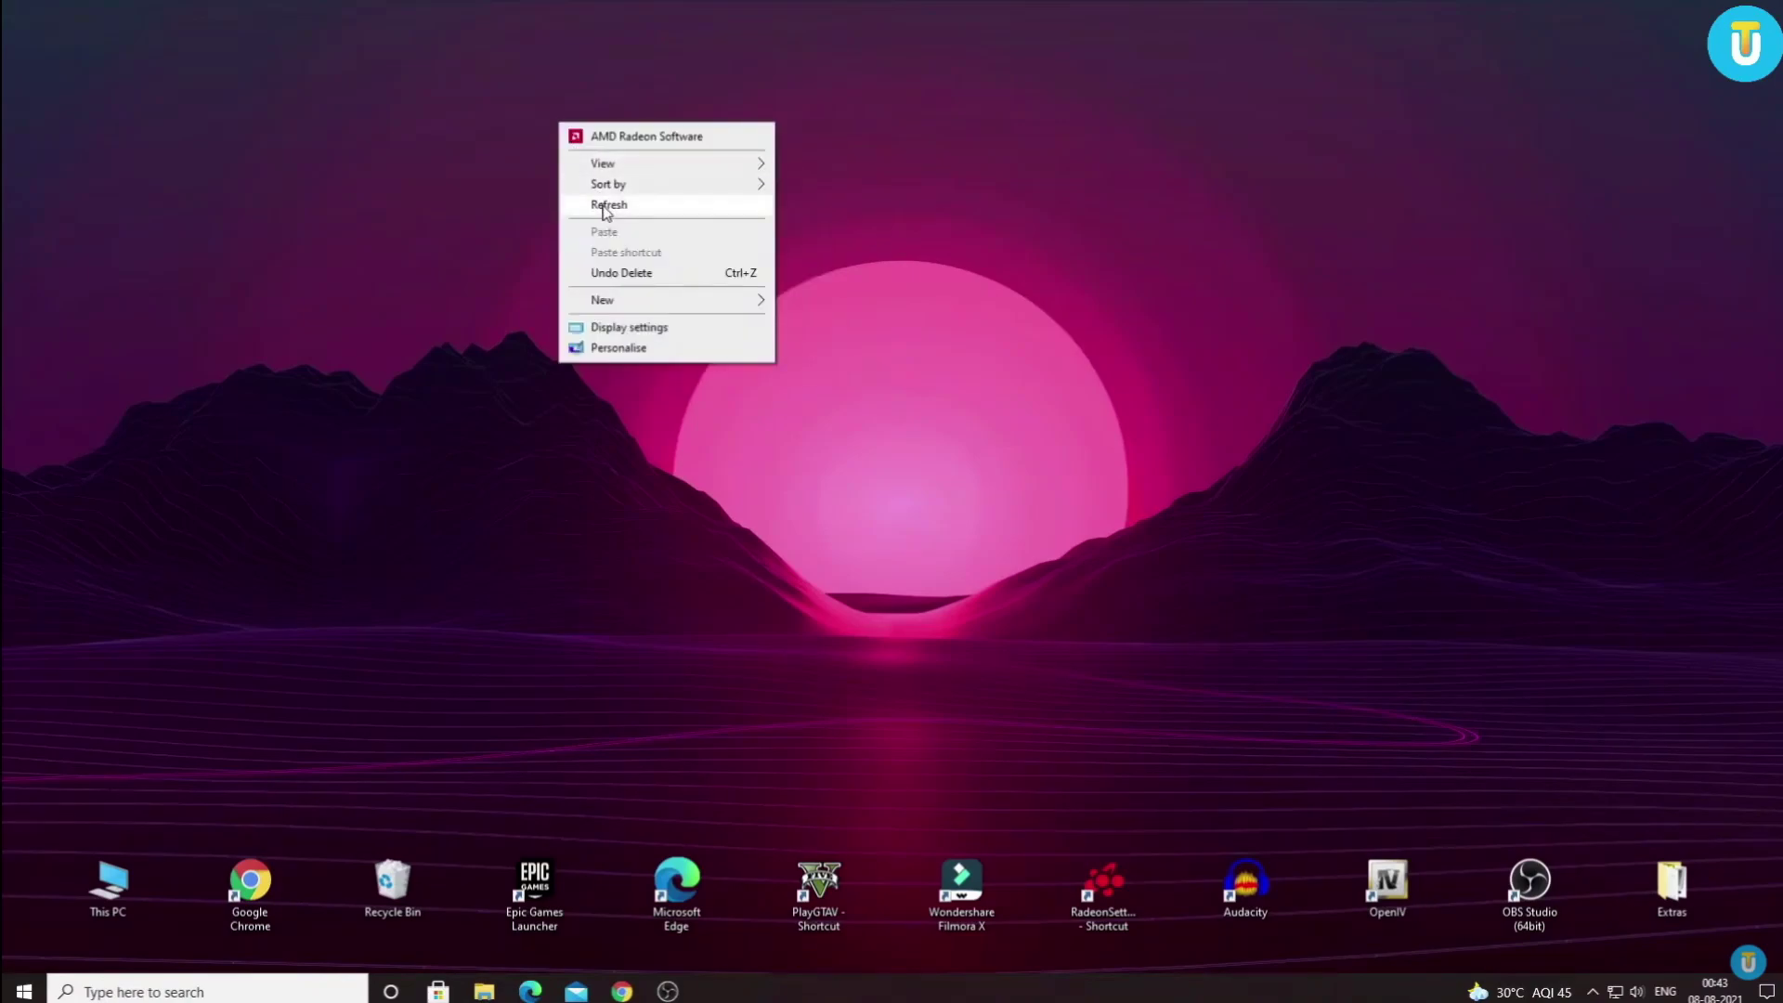
{"action": "right_click", "coordinate": [531, 122]}
{"action": "left_click", "coordinate": [569, 204]}
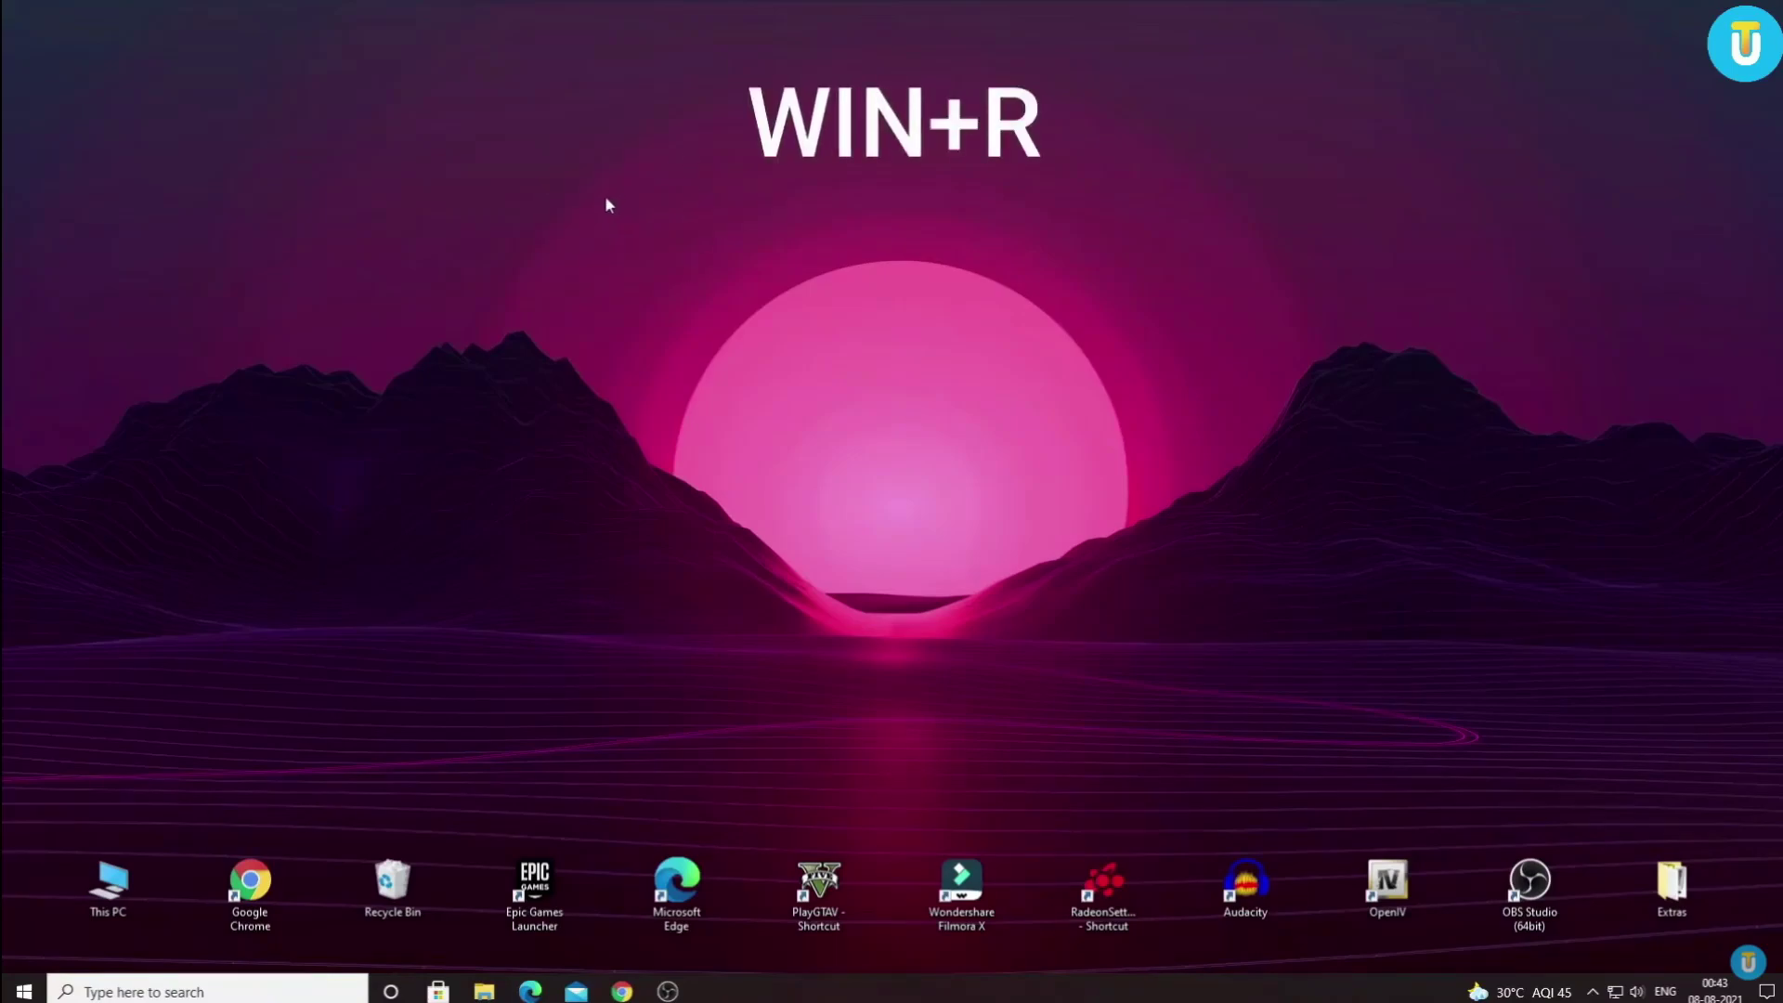
Run %temp% to open the user Temp folder in File Explorer
{"action": "key", "text": "super+r"}
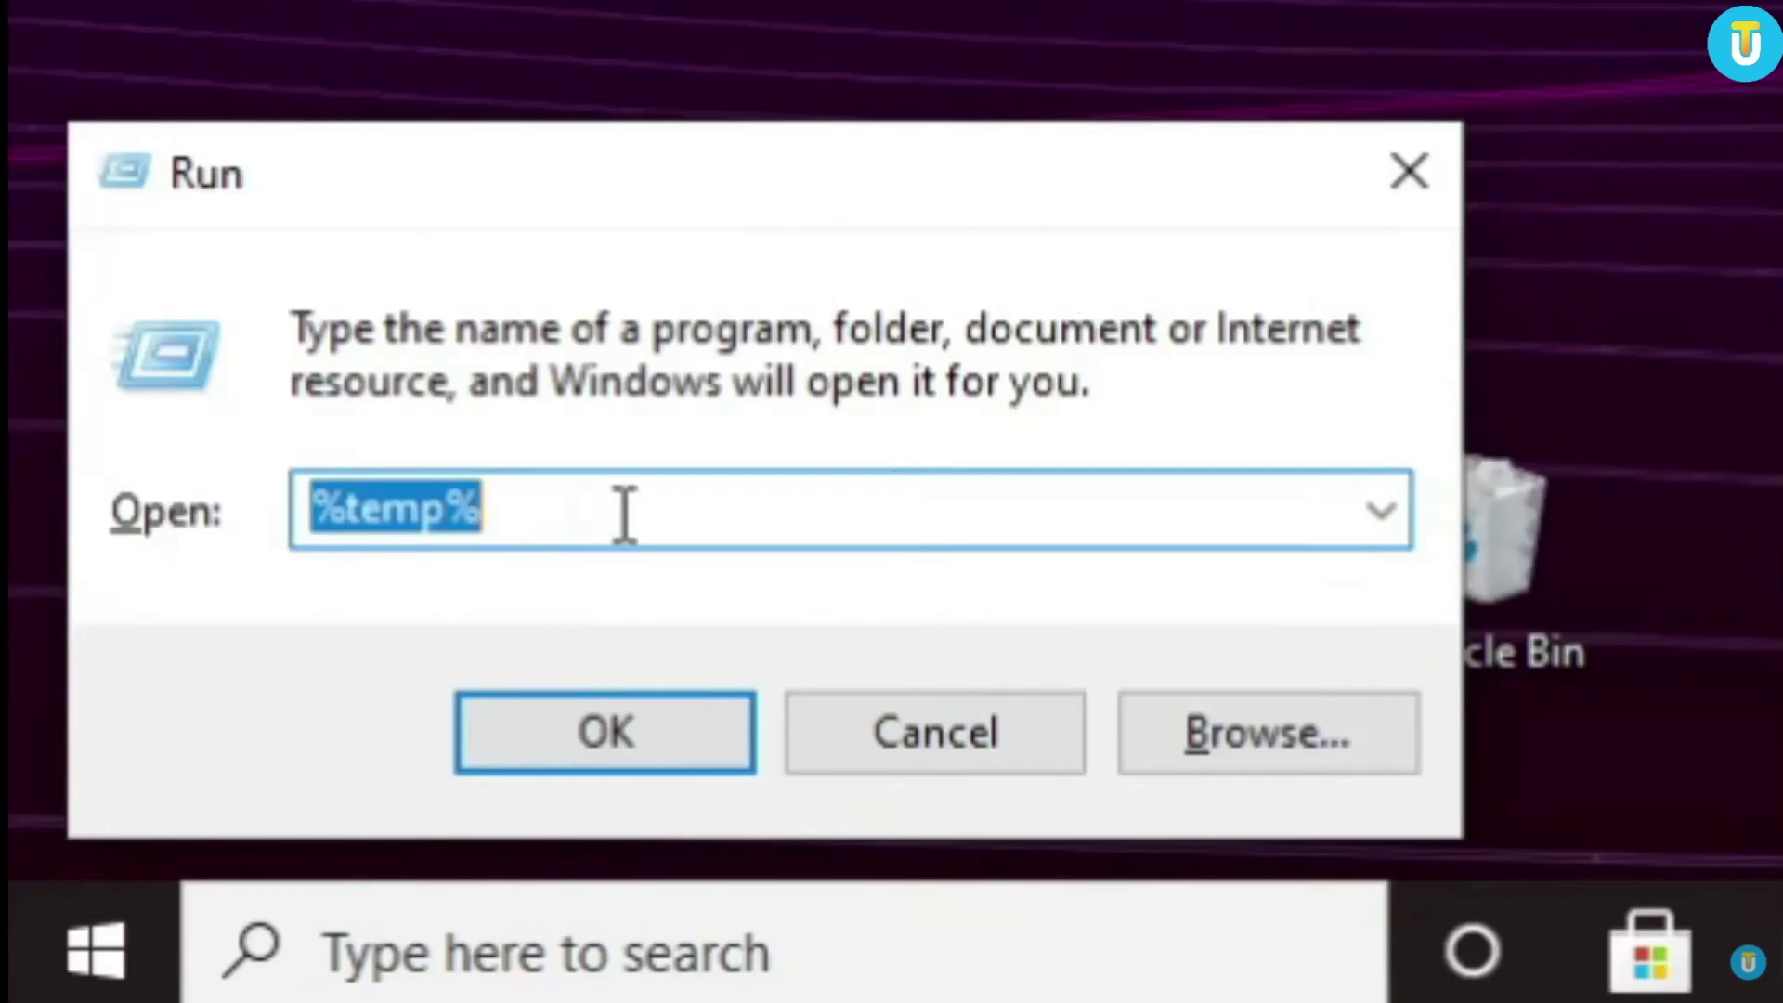
{"action": "left_click", "coordinate": [593, 509]}
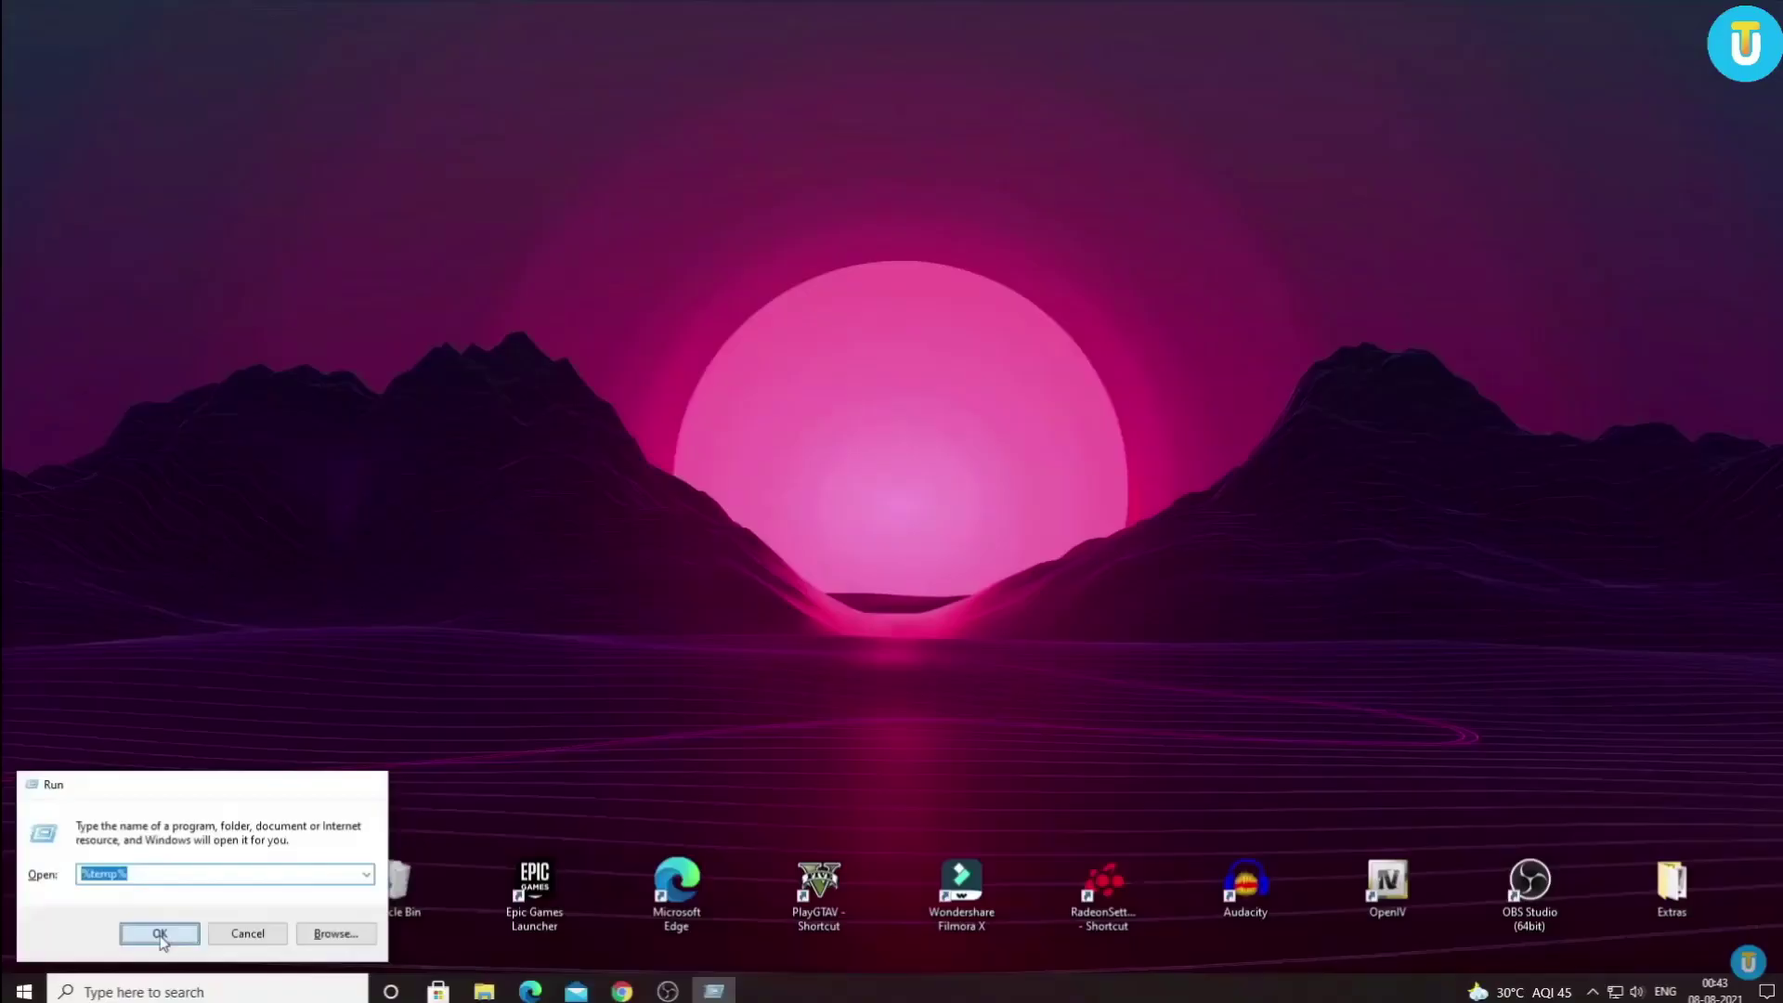
{"action": "left_click", "coordinate": [655, 729]}
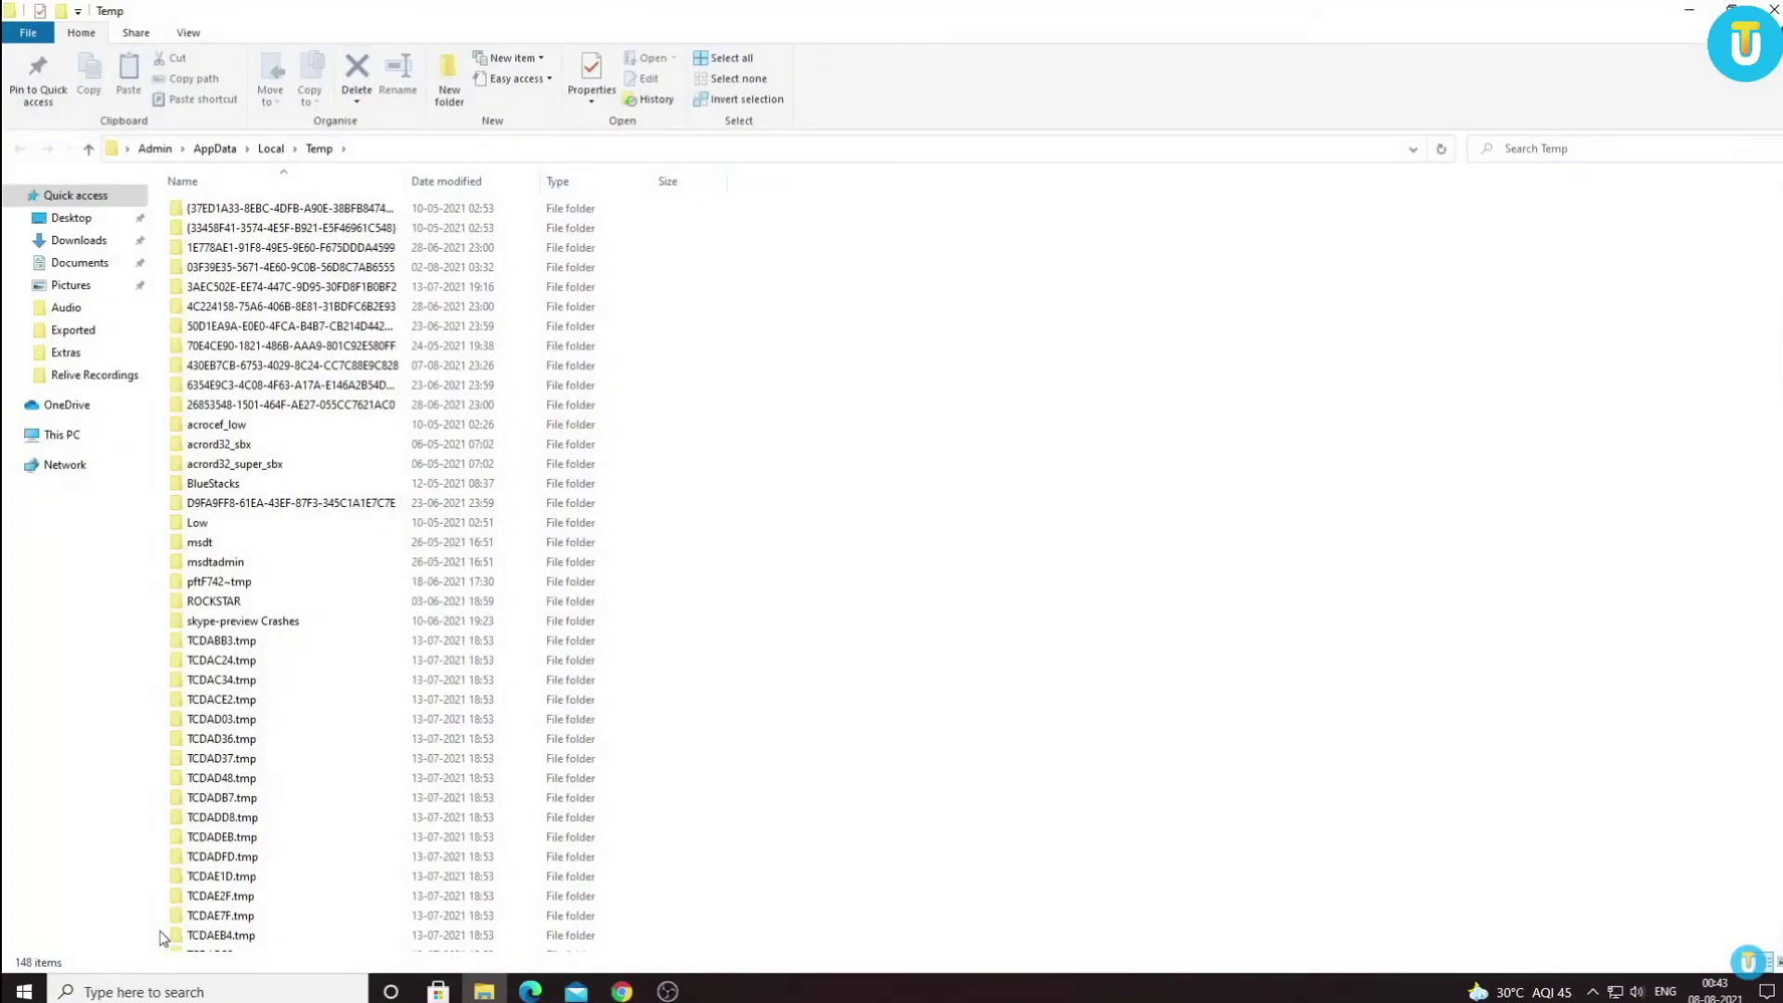
Select all Temp folder items and check their total size of 387 MB in Properties
{"action": "key", "text": "ctrl+a"}
{"action": "right_click", "coordinate": [504, 365]}
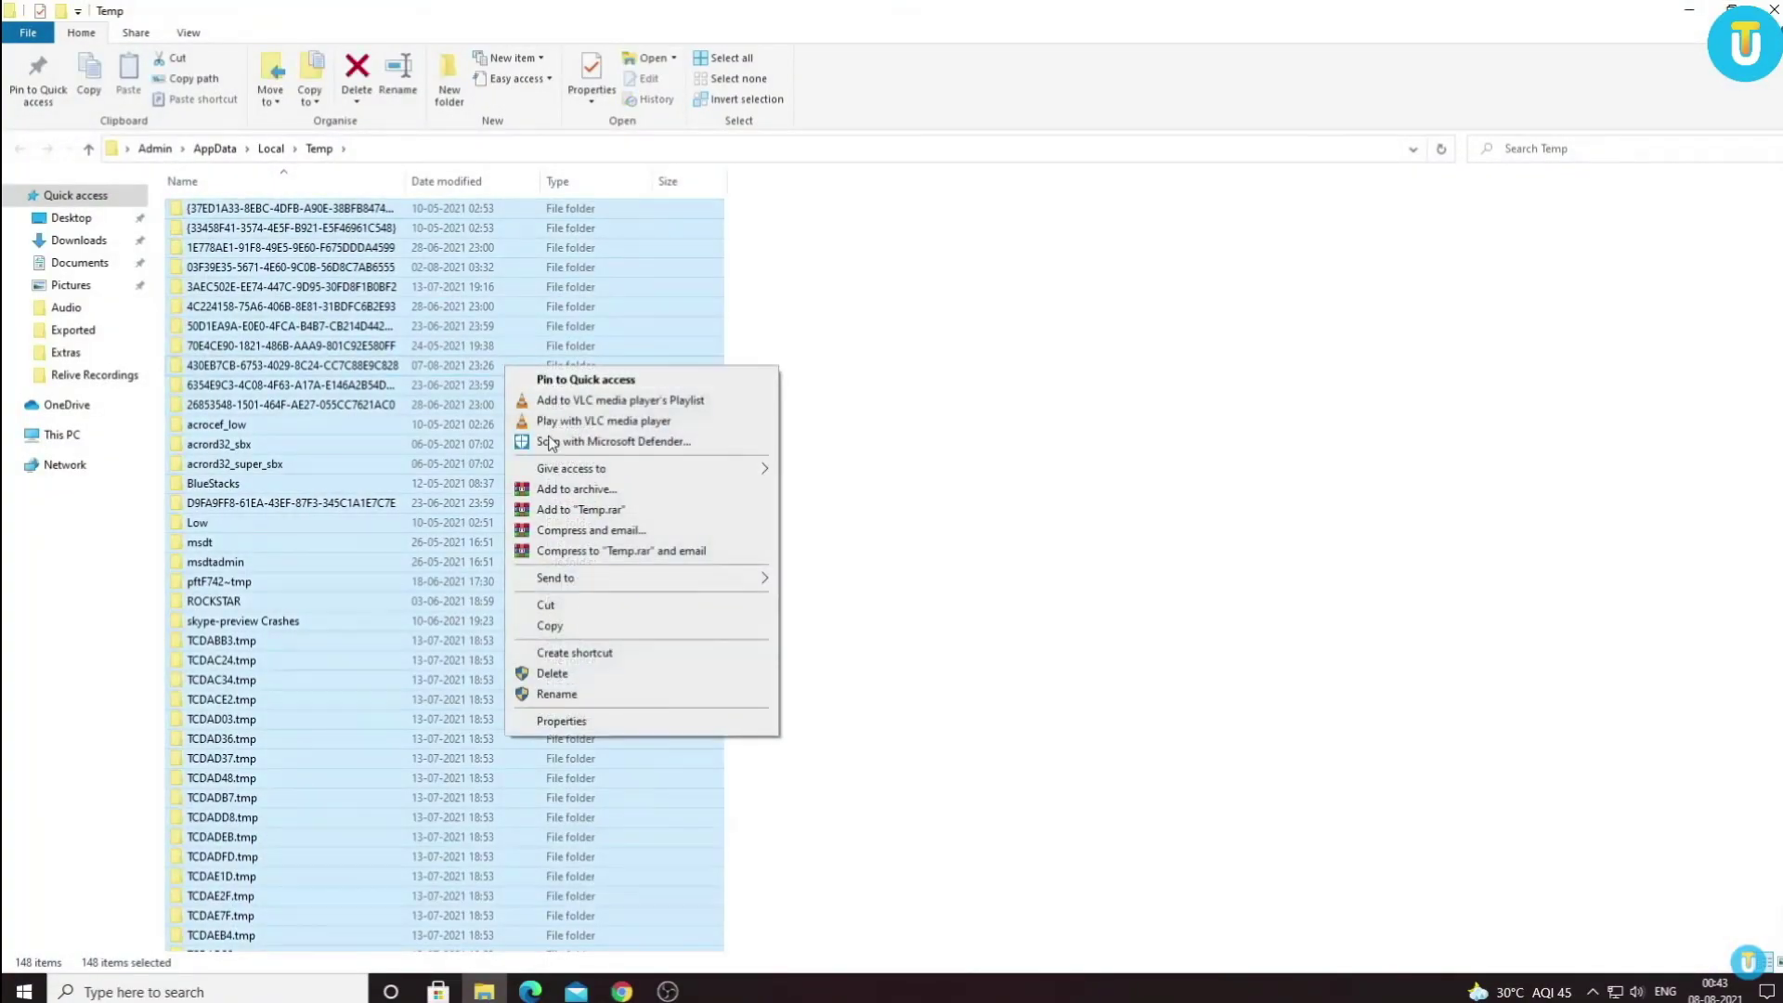
{"action": "left_click", "coordinate": [588, 730]}
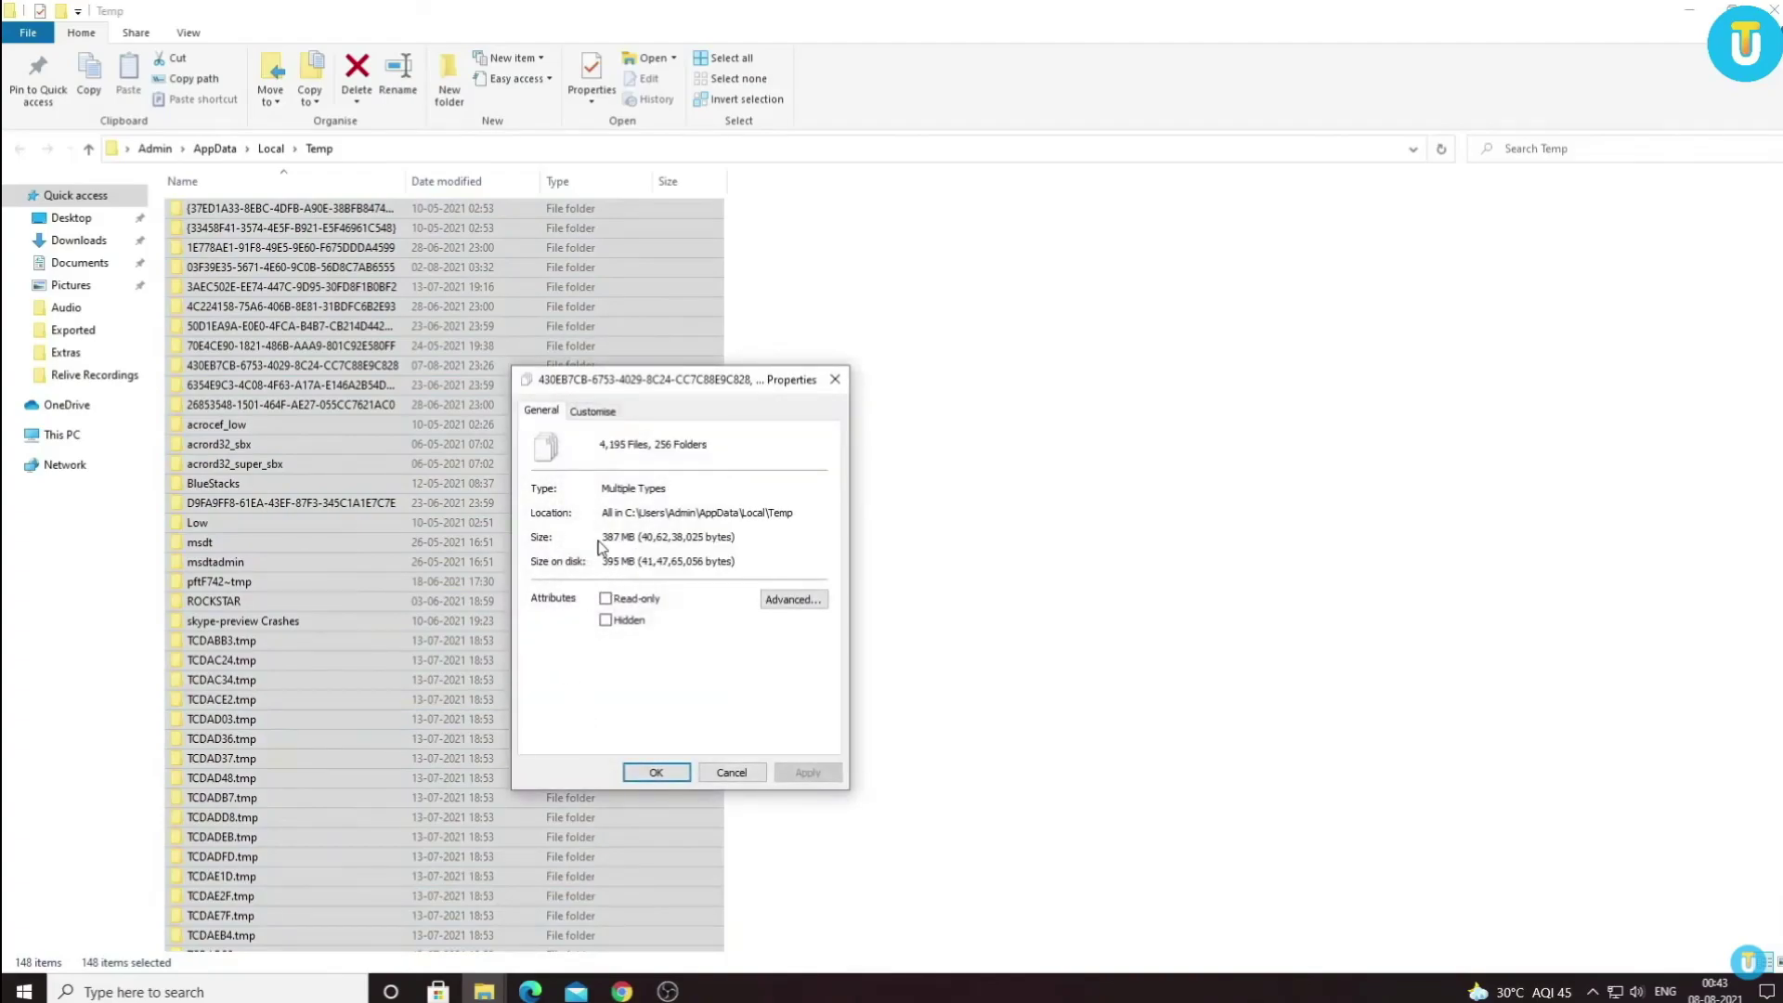
{"action": "left_click_drag", "start_coordinate": [620, 543], "coordinate": [569, 542]}
{"action": "left_click", "coordinate": [664, 772]}
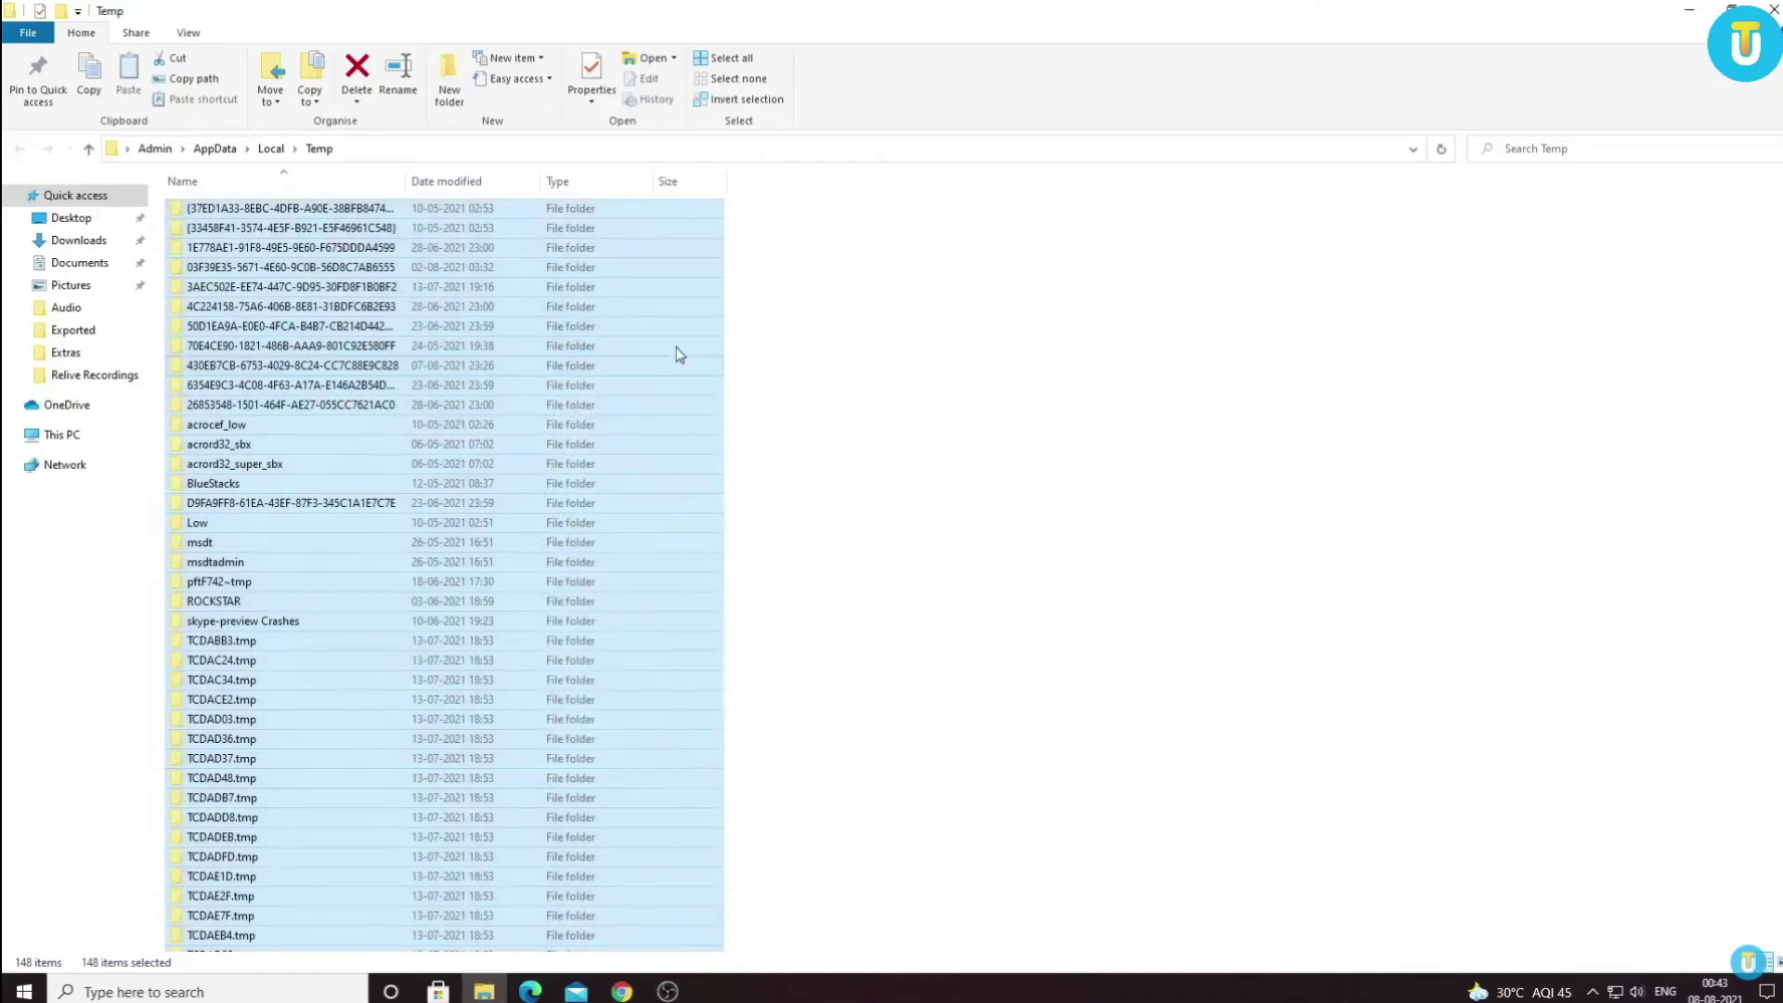
Delete the selected temp items, granting permission to continue
{"action": "right_click", "coordinate": [521, 399]}
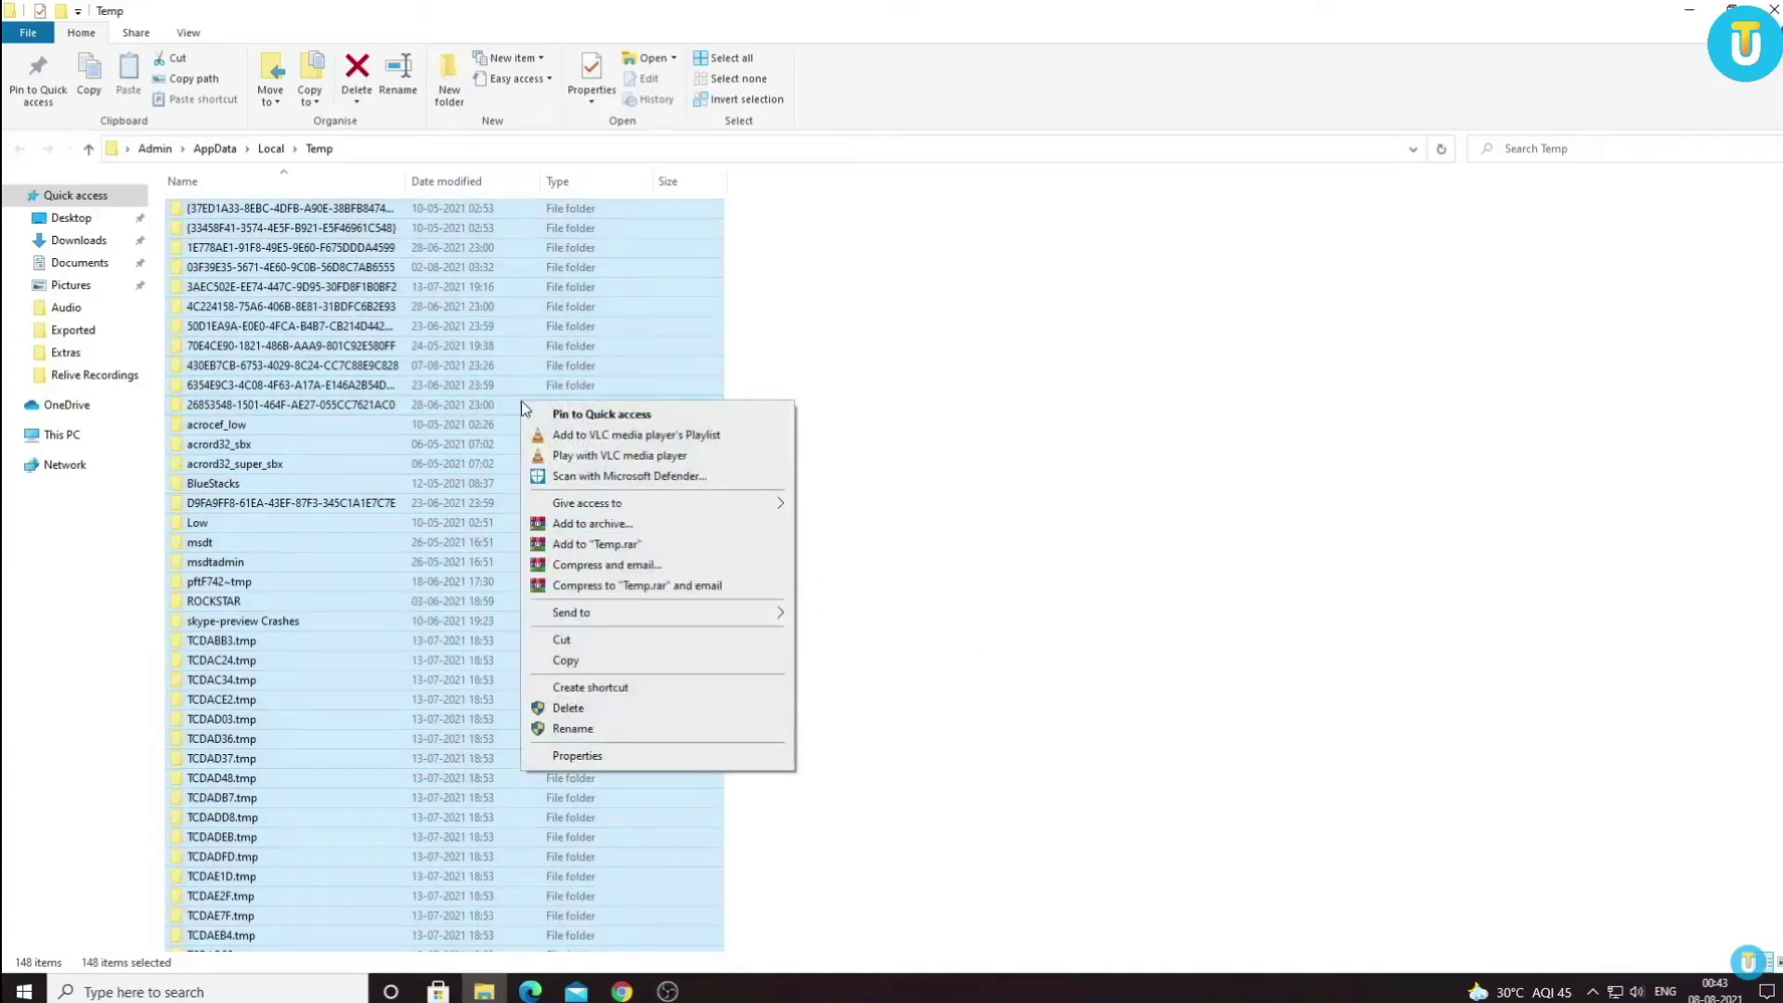
{"action": "left_click", "coordinate": [583, 712]}
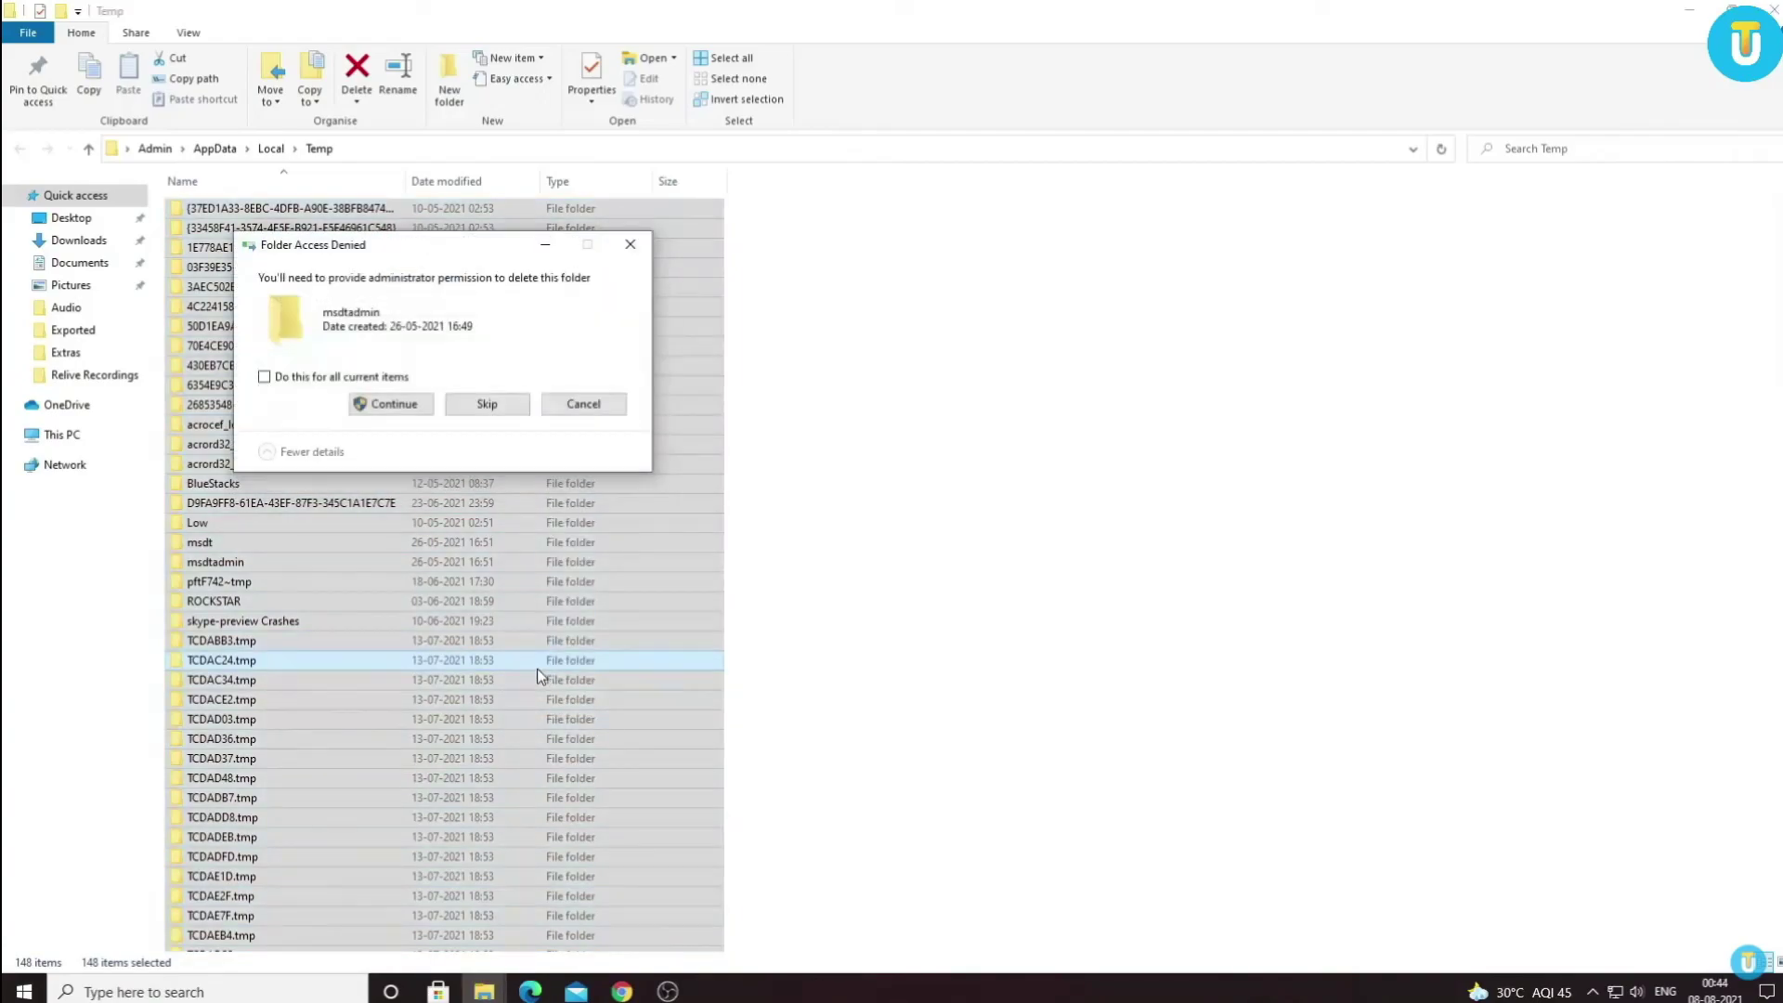
{"action": "left_click", "coordinate": [368, 404]}
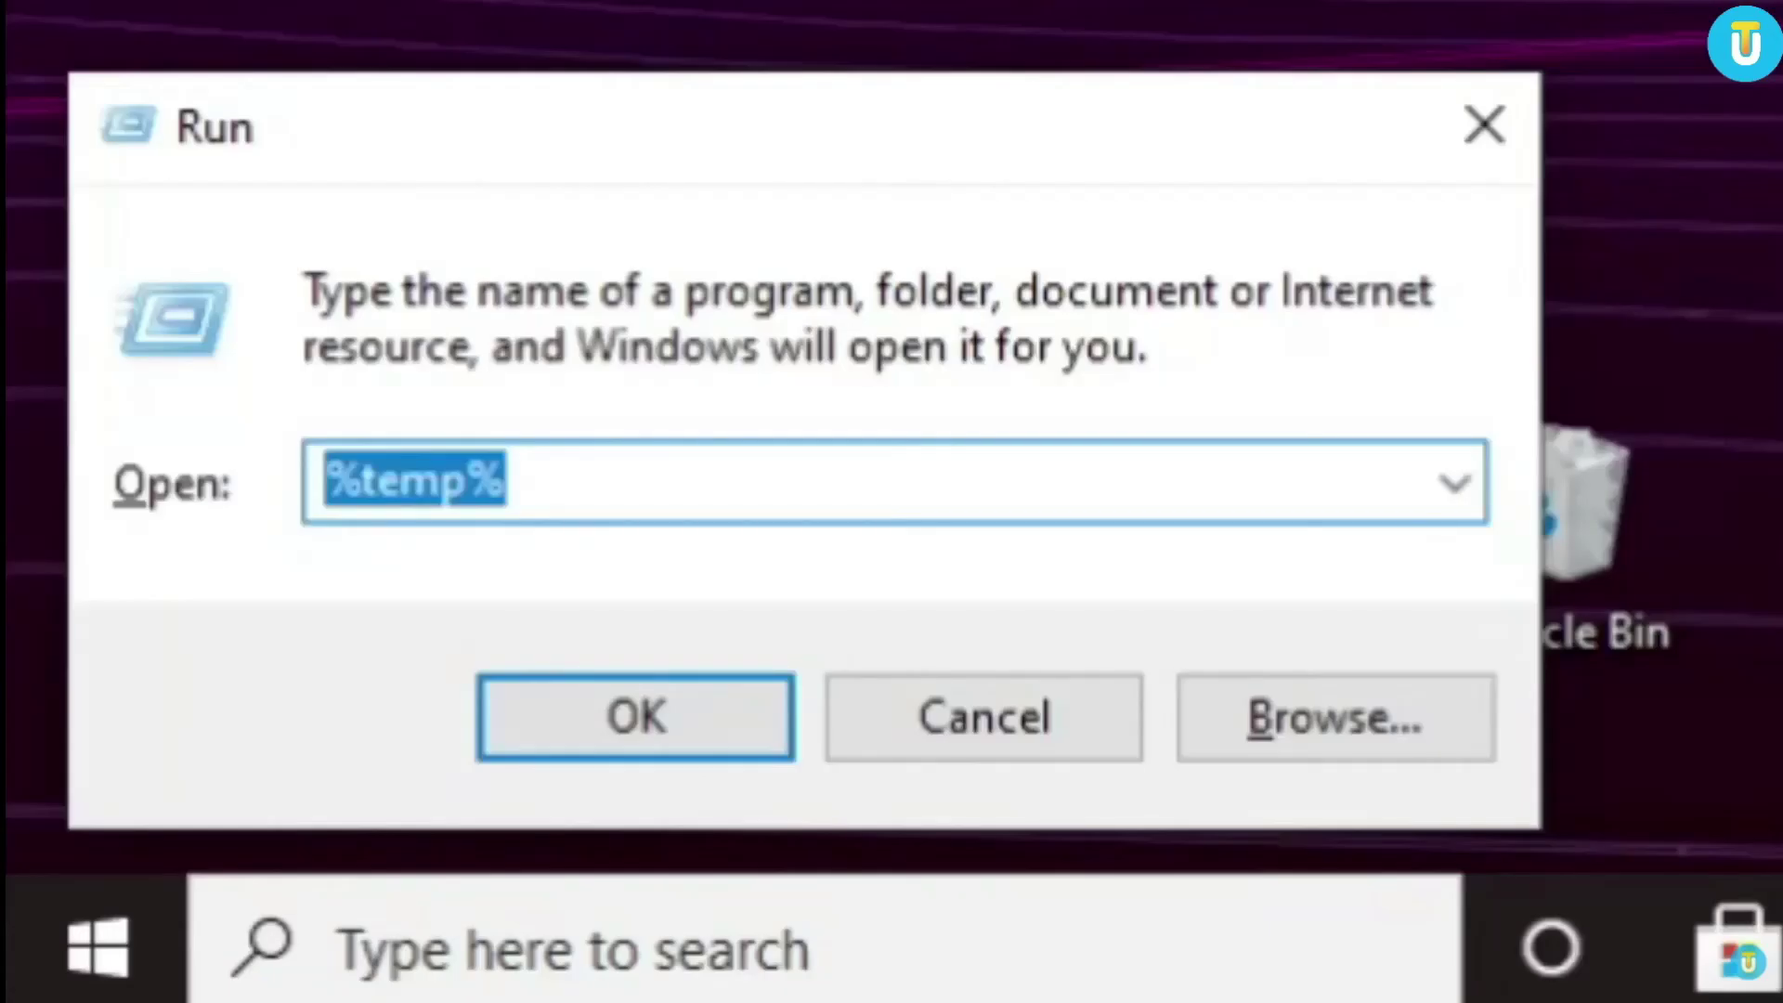
Run 'temp' to open the C:\Windows\Temp folder
{"action": "left_click", "coordinate": [585, 474]}
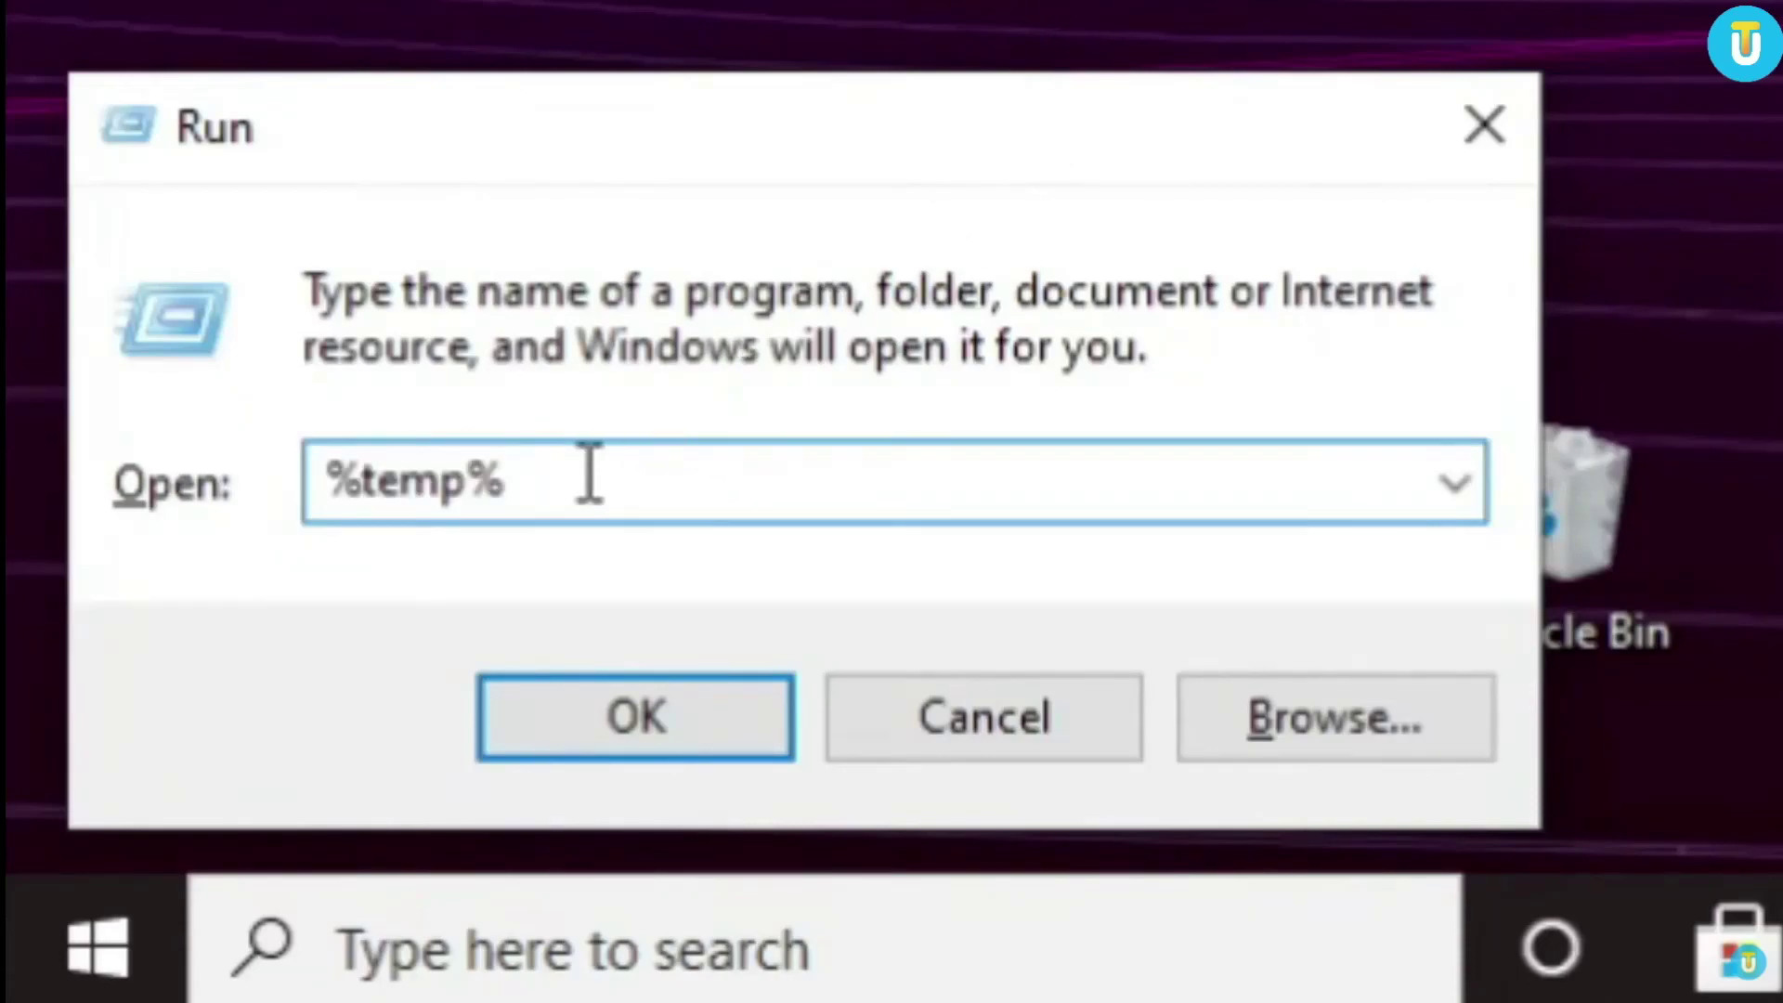
{"action": "double_click", "coordinate": [585, 474]}
{"action": "type", "text": "temp"}
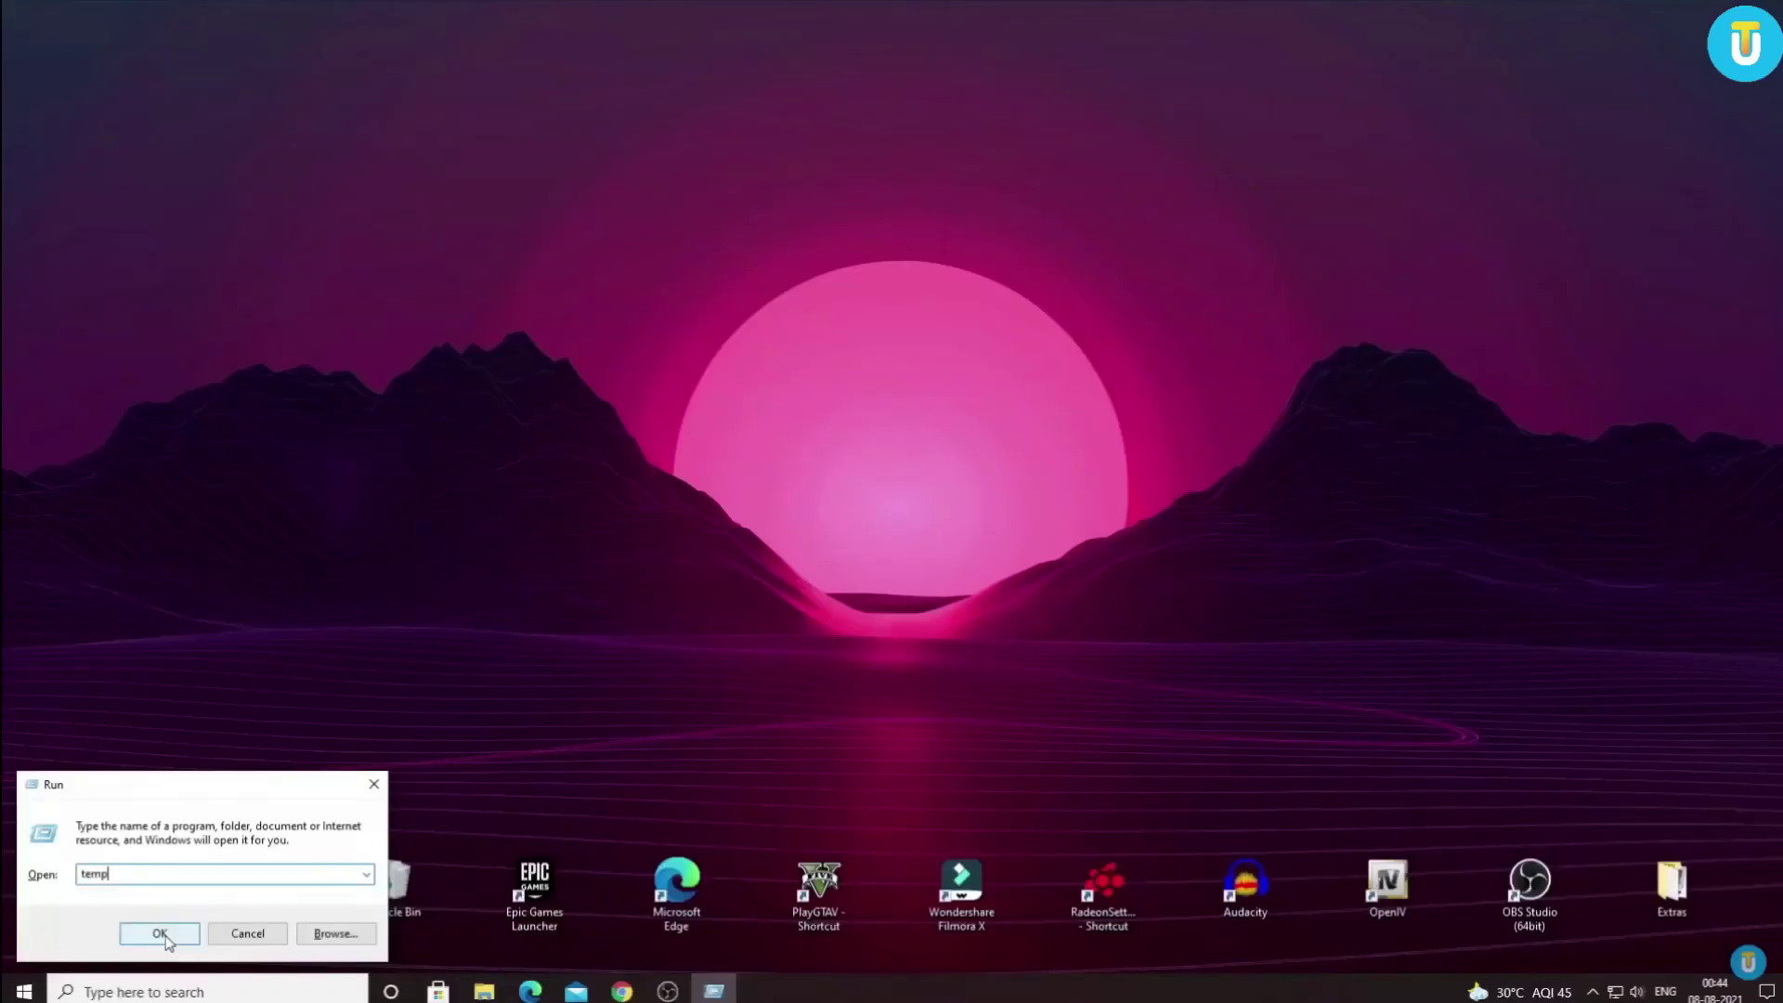
{"action": "left_click", "coordinate": [669, 738]}
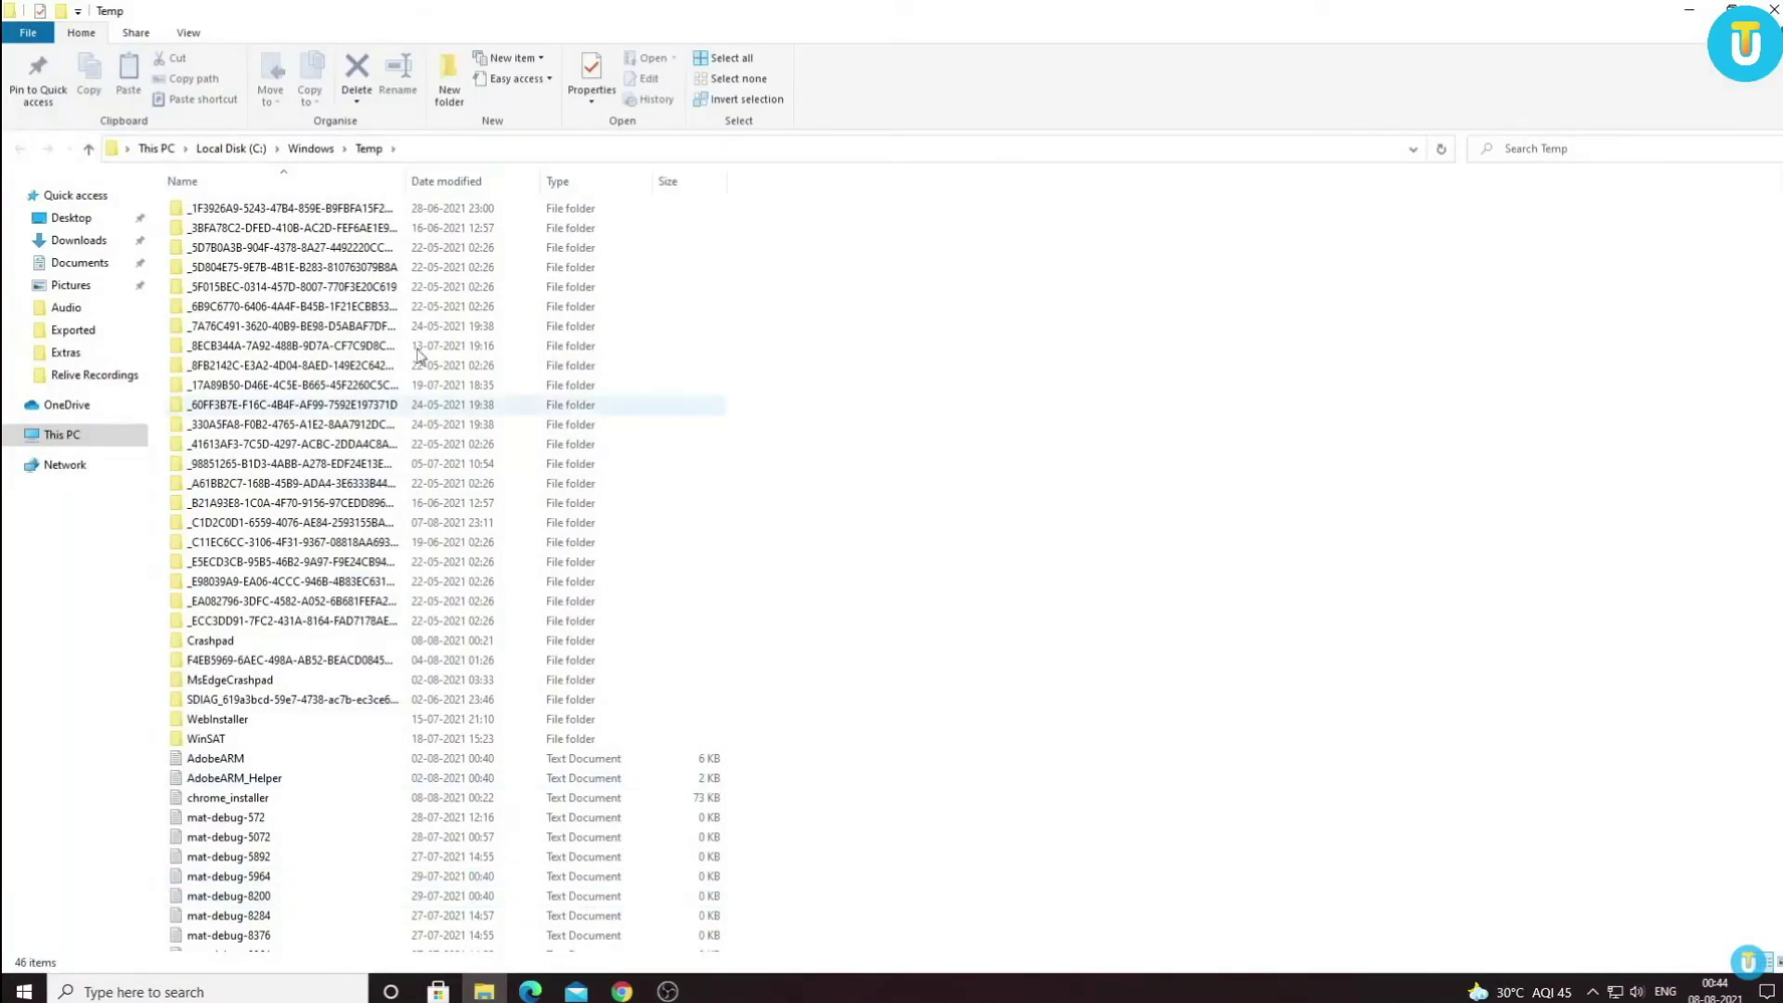
{"action": "scroll", "coordinate": [510, 453], "scroll_direction": "up", "scroll_amount": 3}
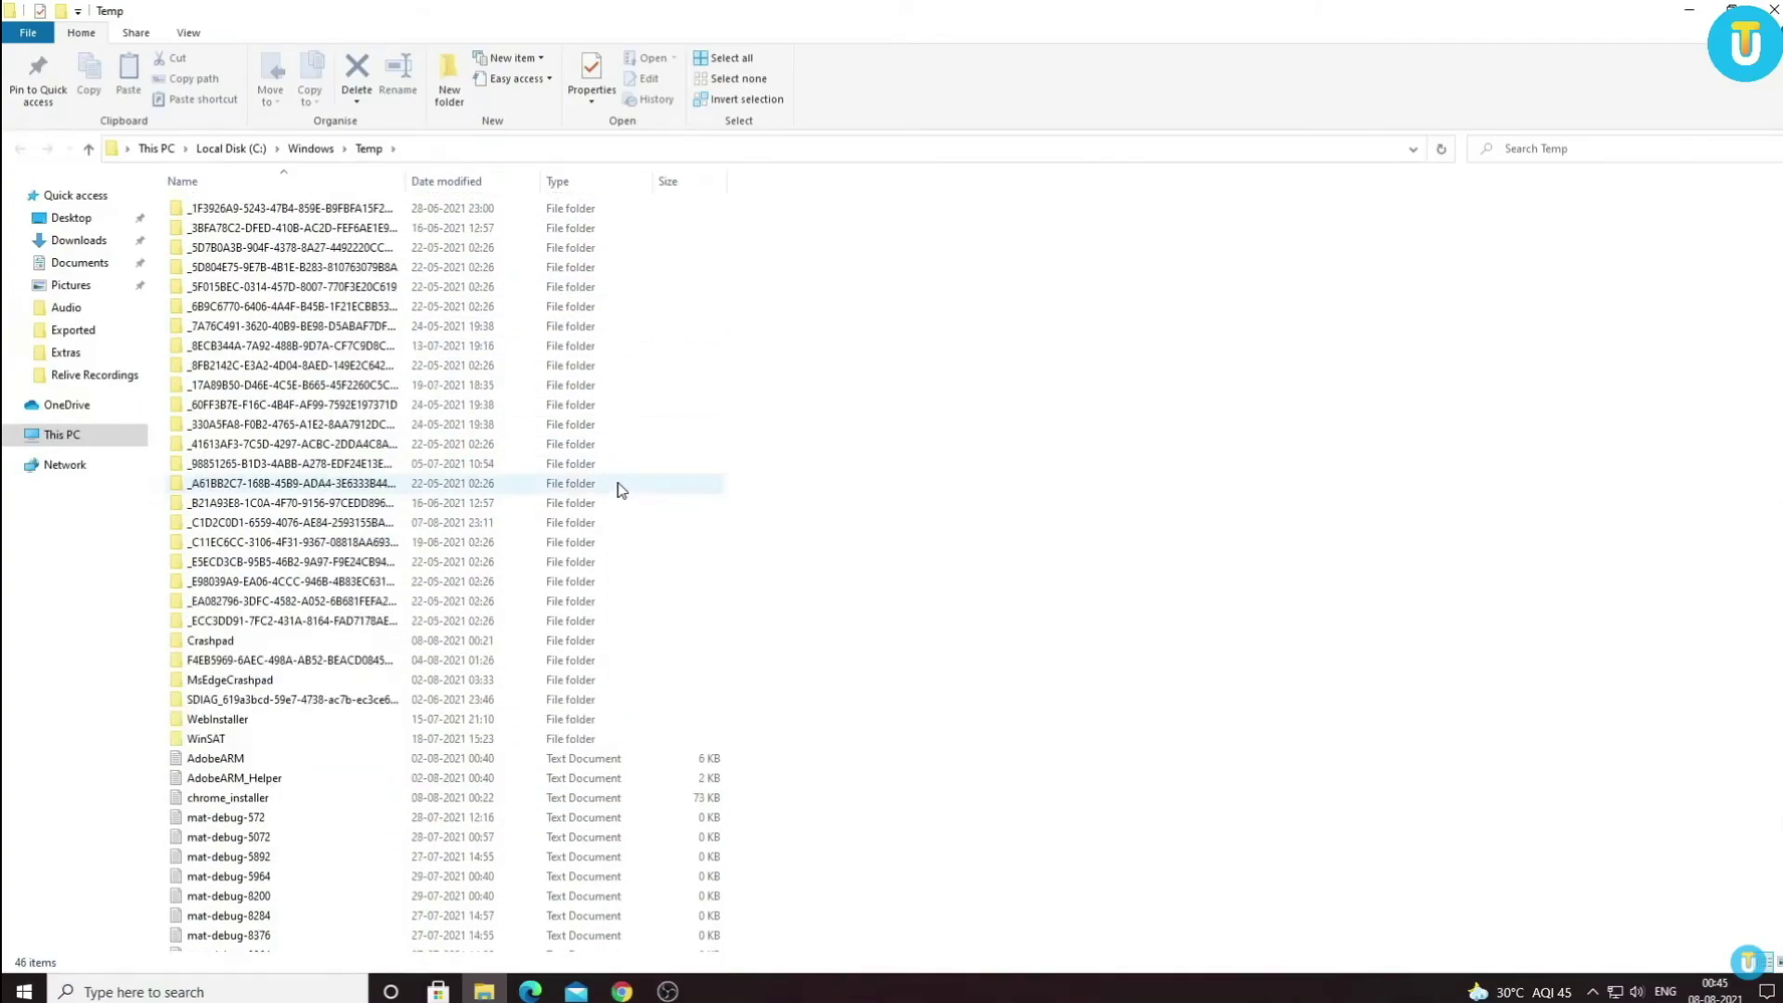
Delete all 46 items in Windows Temp and refresh the emptied folder
{"action": "key", "text": "ctrl+a"}
{"action": "right_click", "coordinate": [545, 370]}
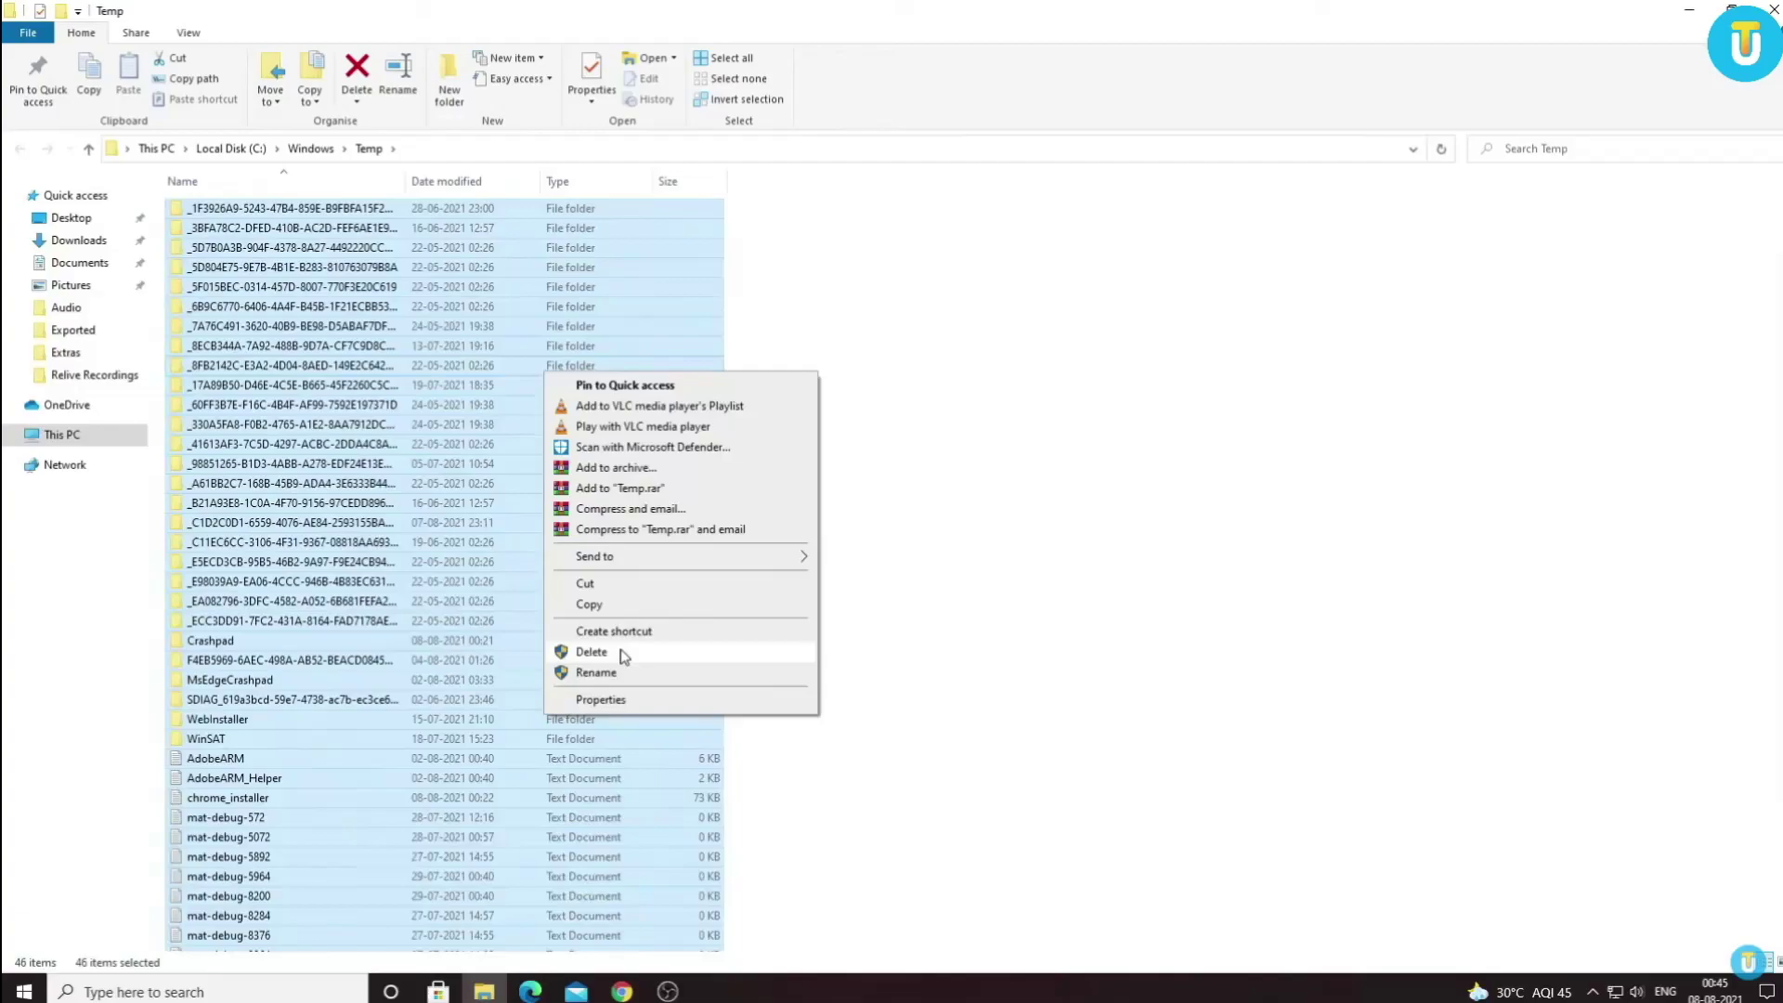
{"action": "left_click", "coordinate": [621, 653]}
{"action": "left_click", "coordinate": [822, 403]}
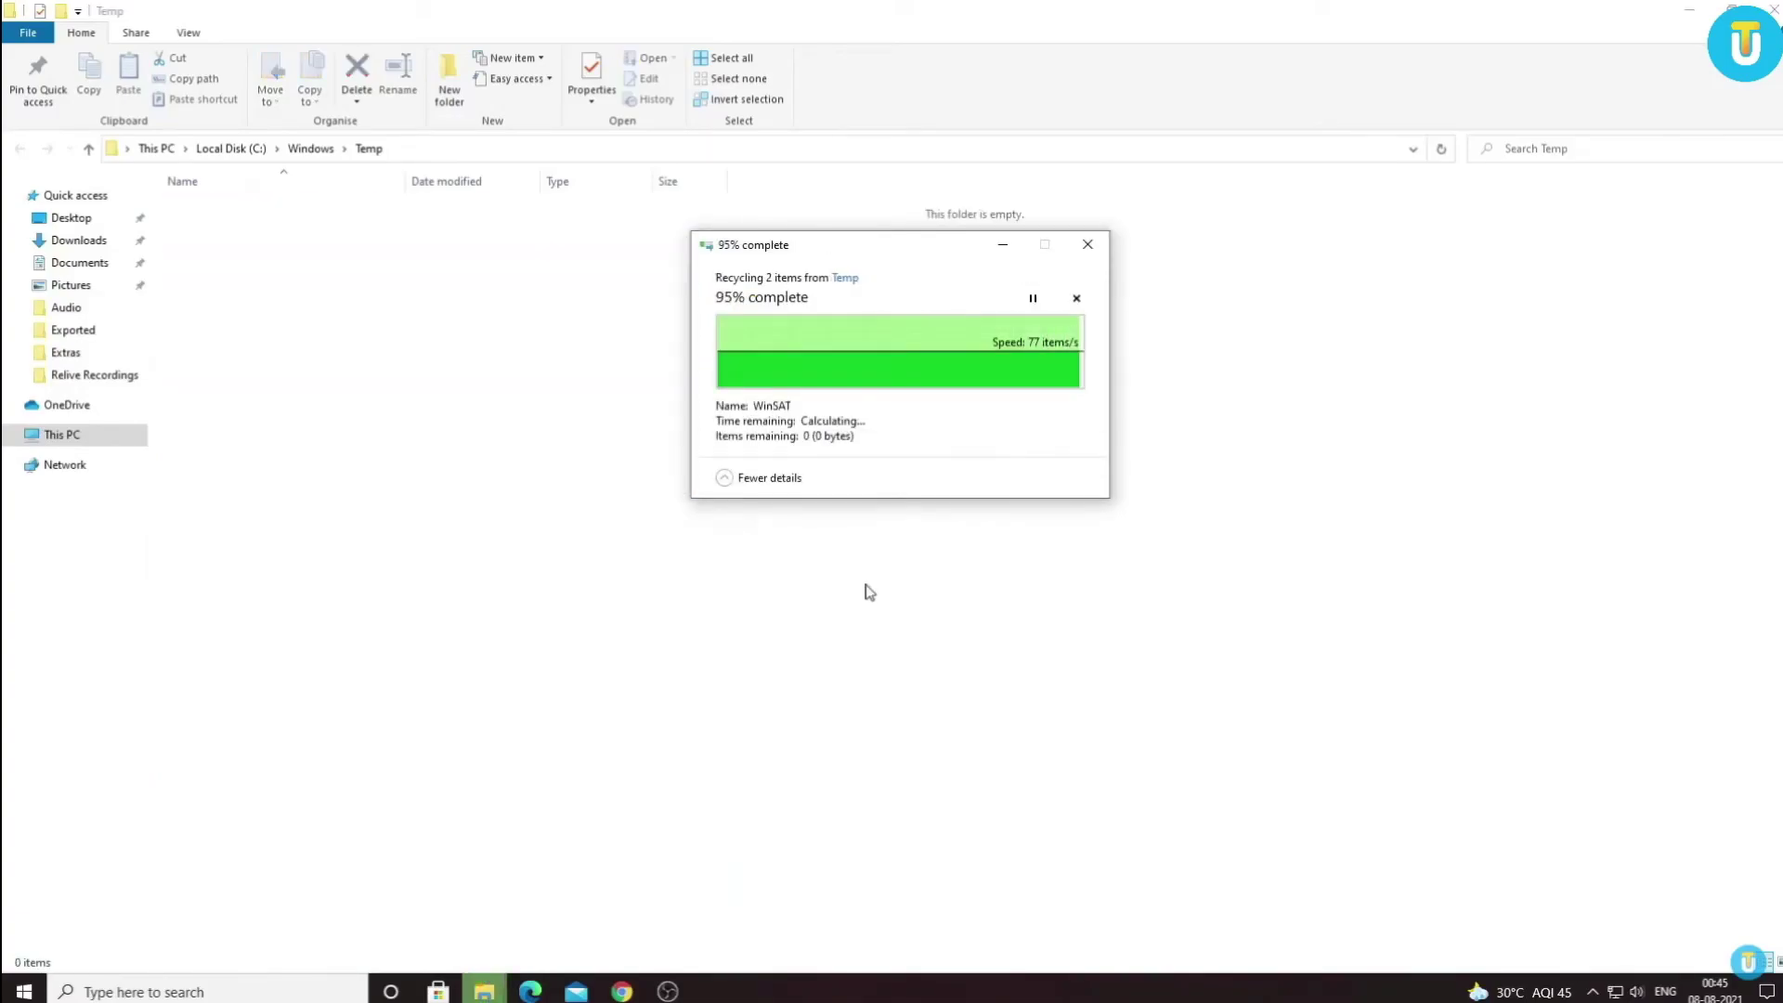
{"action": "right_click", "coordinate": [383, 380]}
{"action": "left_click", "coordinate": [441, 490]}
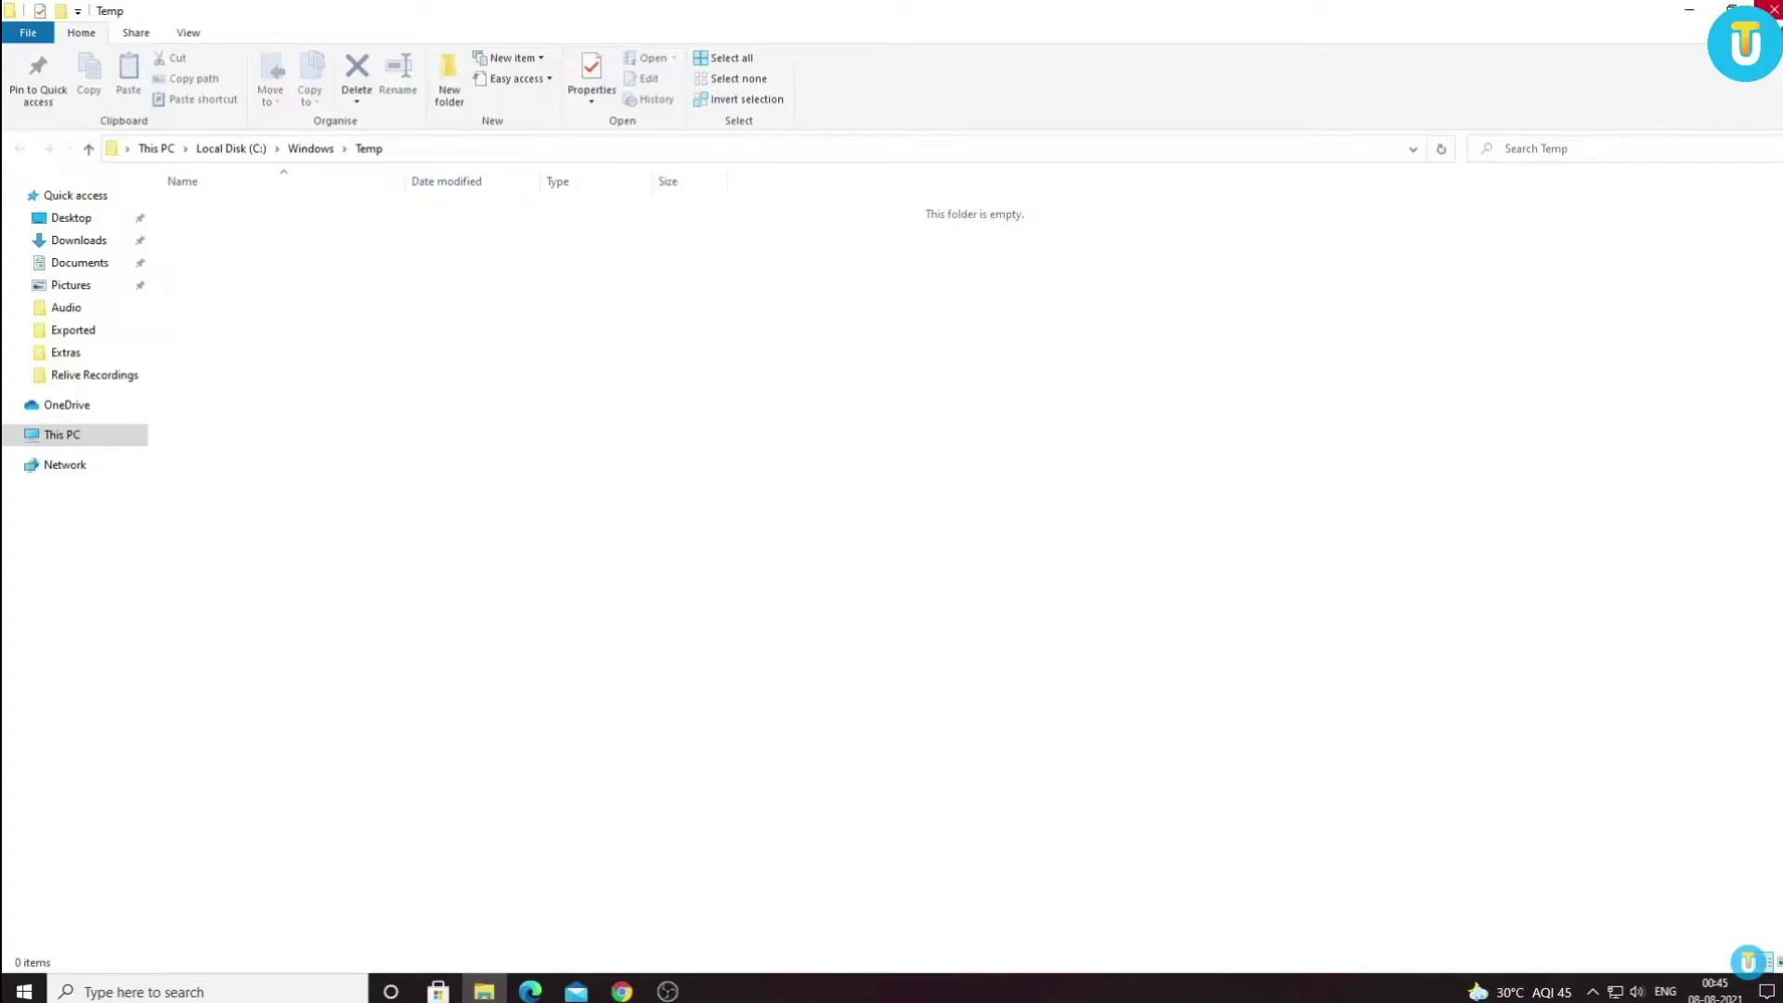
Close File Explorer and refresh the desktop several times
{"action": "left_click", "coordinate": [1770, 9]}
{"action": "right_click", "coordinate": [972, 260]}
{"action": "left_click", "coordinate": [1026, 339]}
{"action": "right_click", "coordinate": [547, 155]}
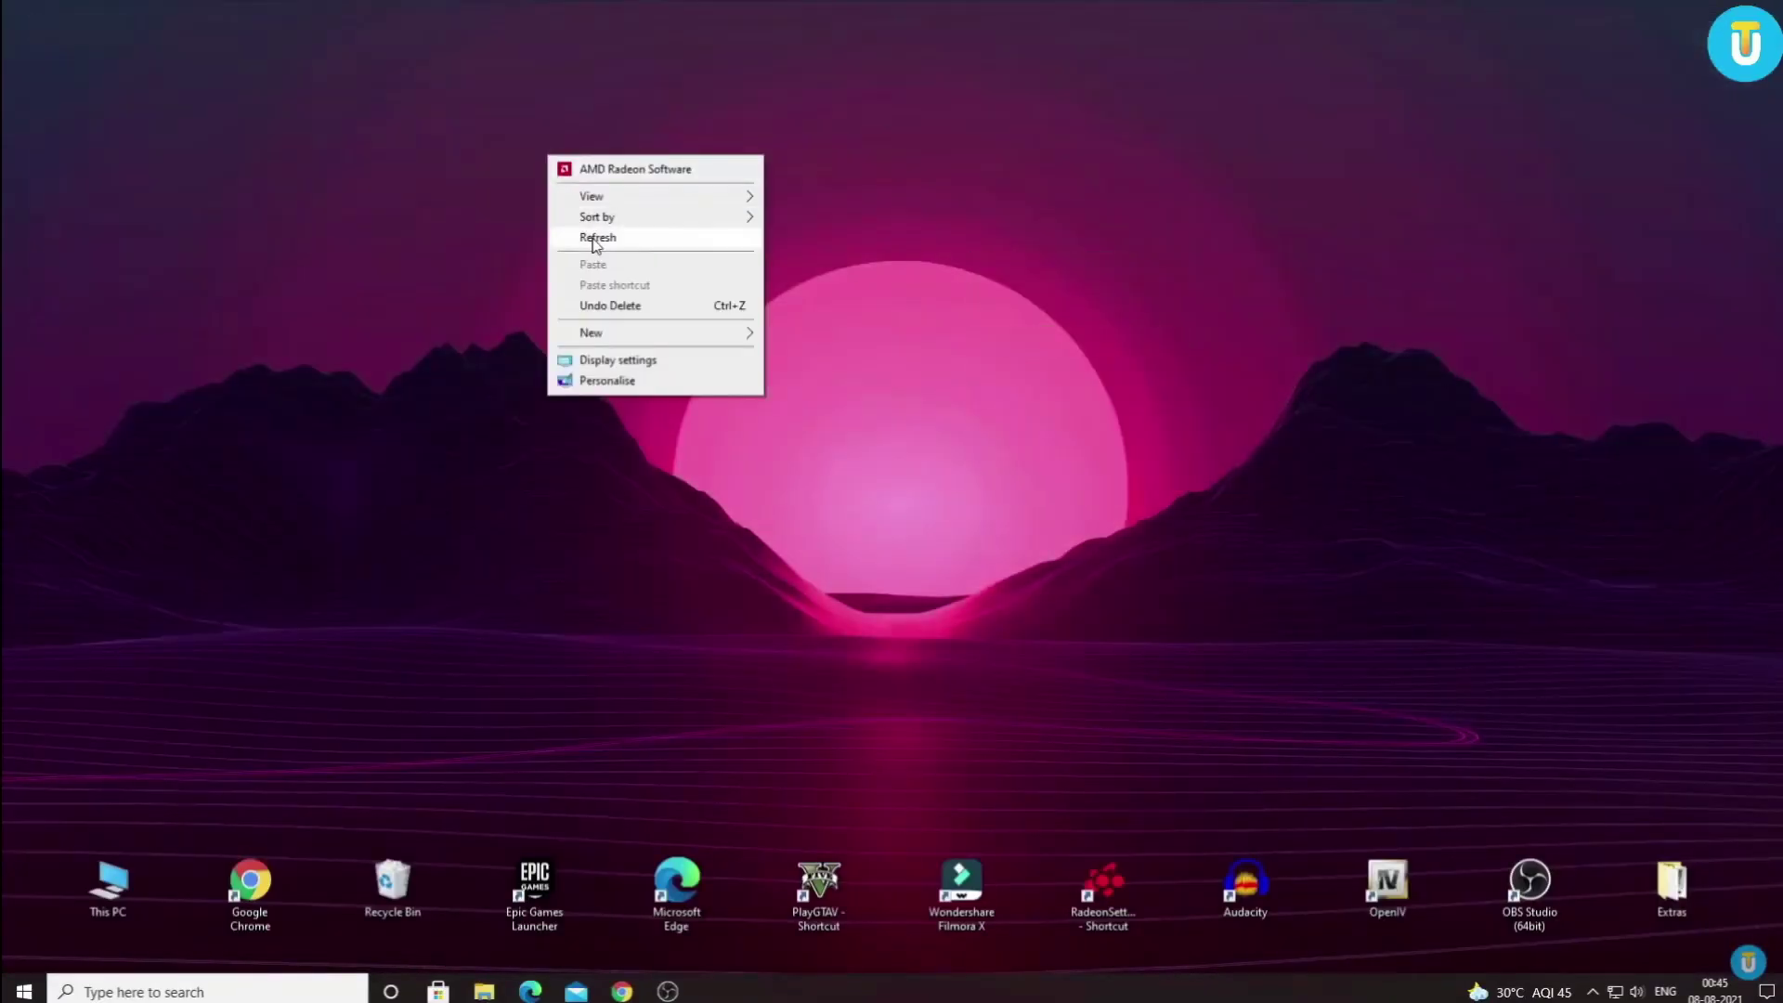
{"action": "right_click", "coordinate": [506, 173]}
{"action": "right_click", "coordinate": [561, 258]}
{"action": "left_click", "coordinate": [613, 339]}
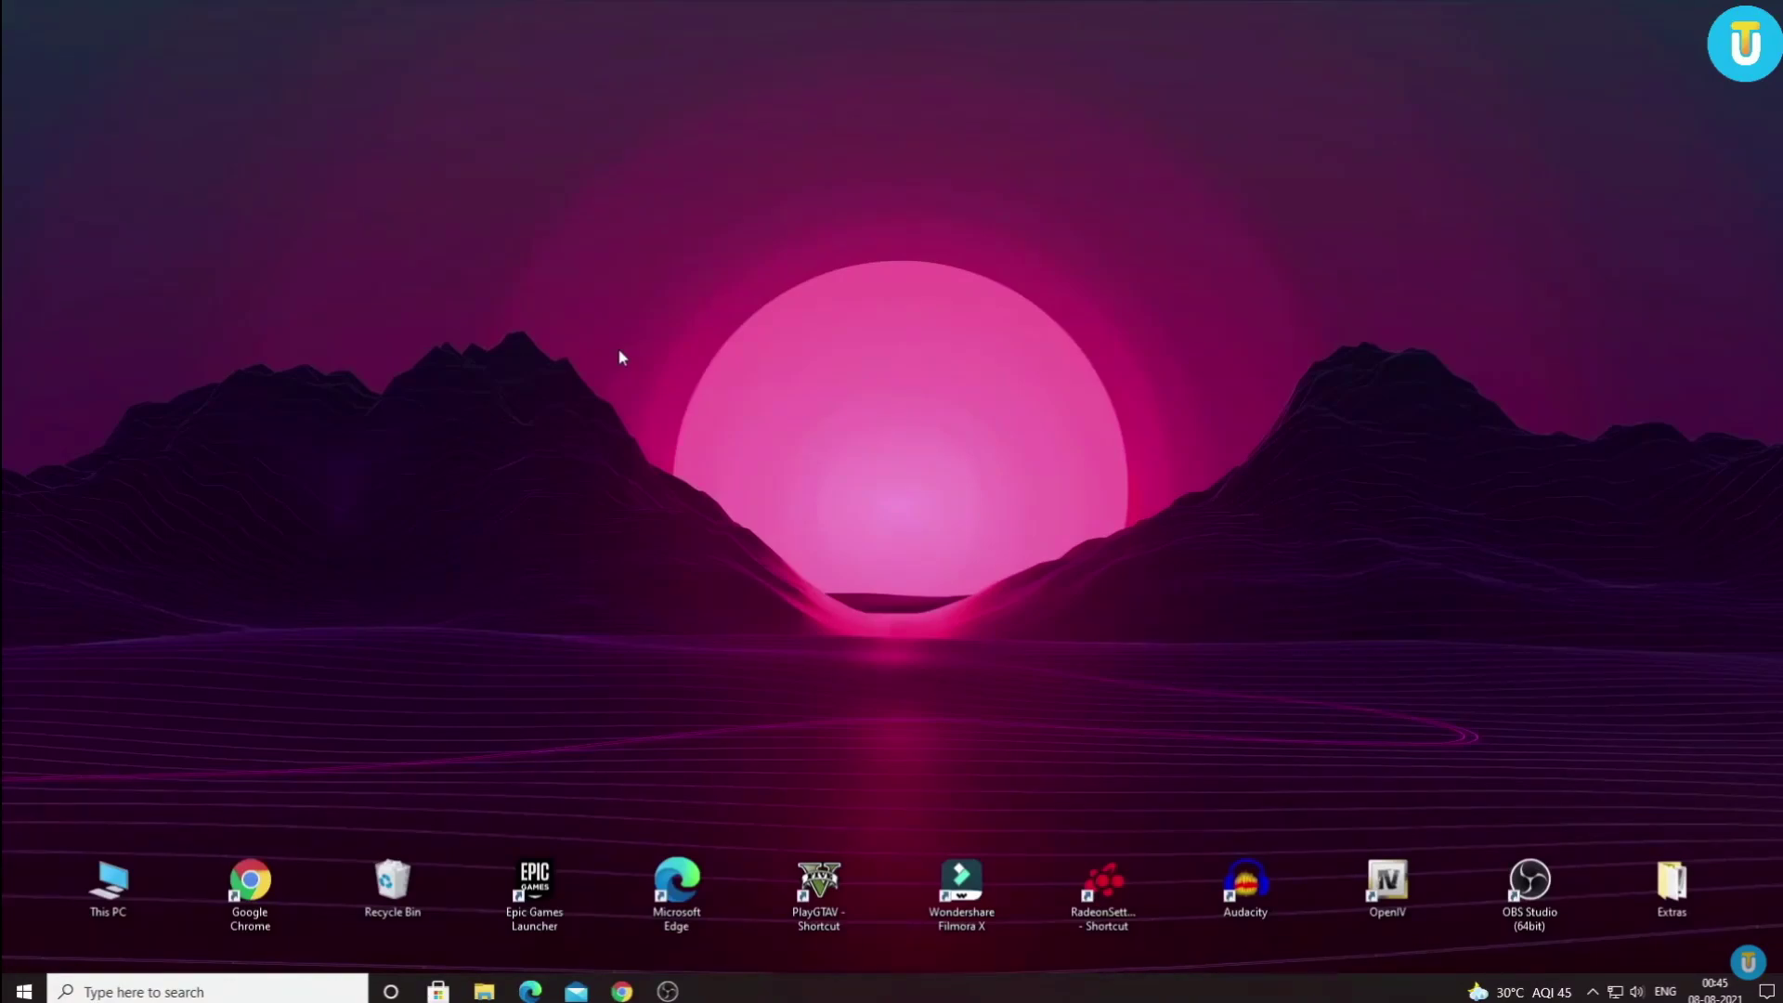
{"action": "right_click", "coordinate": [402, 205]}
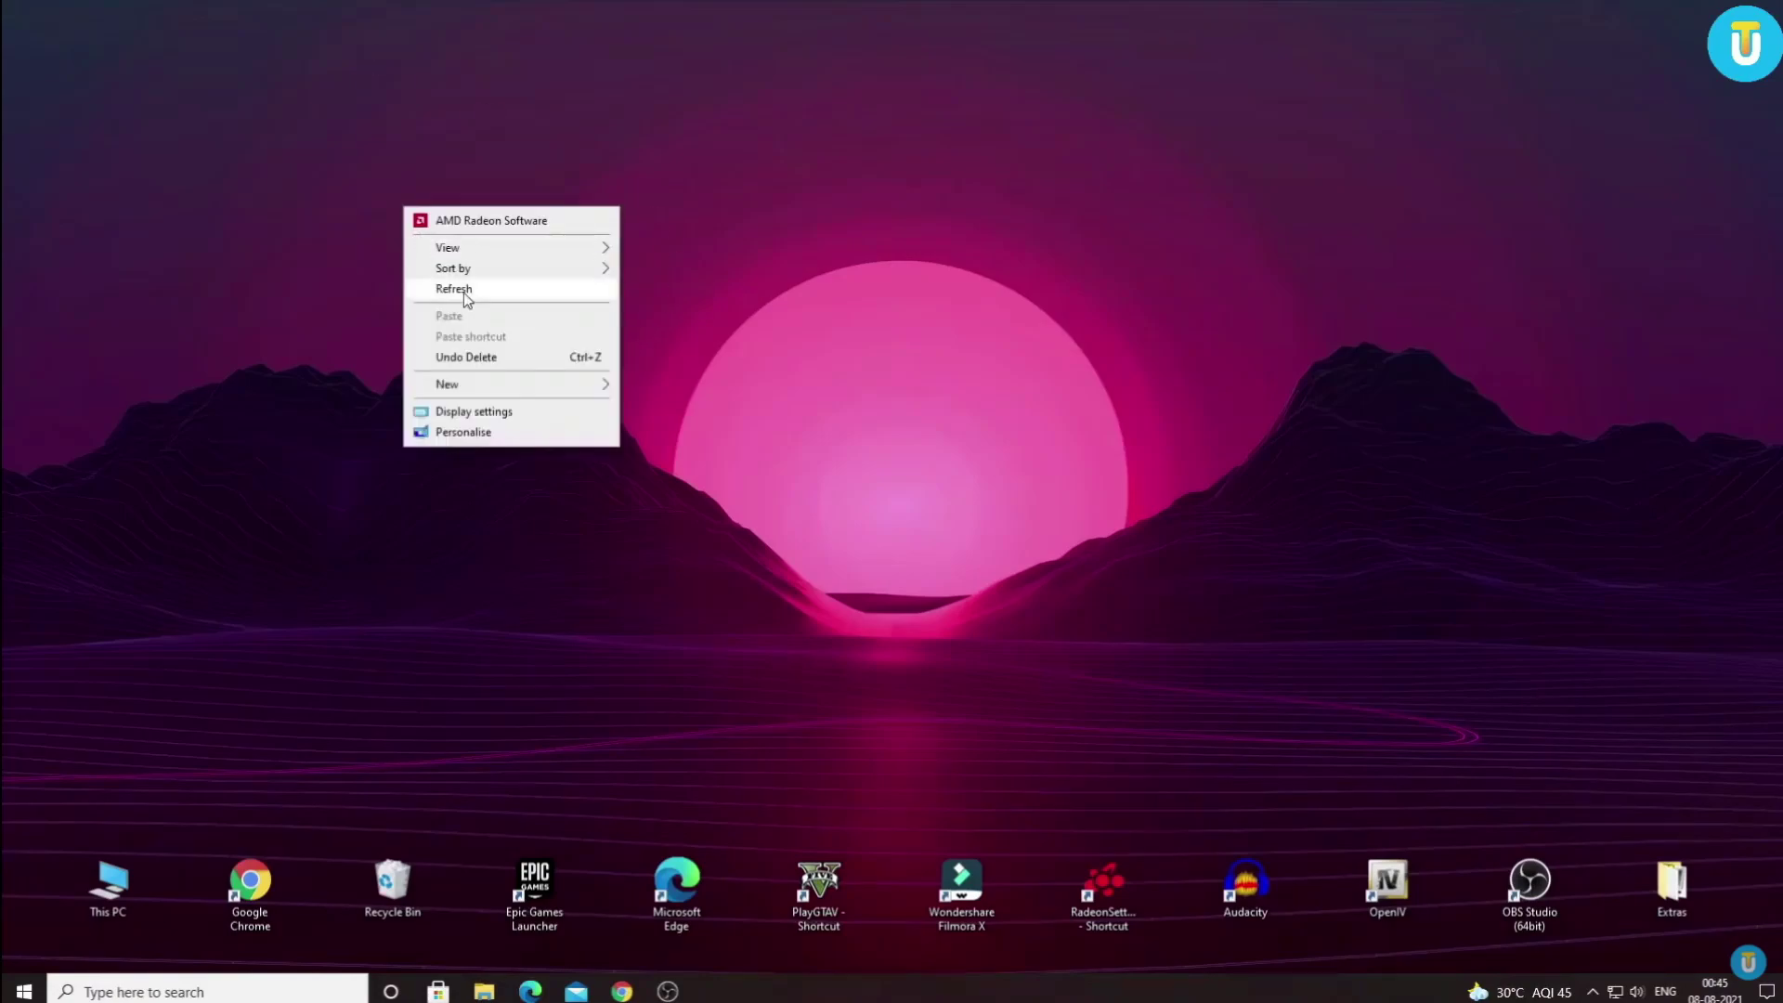
{"action": "left_click", "coordinate": [466, 293]}
{"action": "right_click", "coordinate": [437, 189]}
{"action": "left_click", "coordinate": [480, 270]}
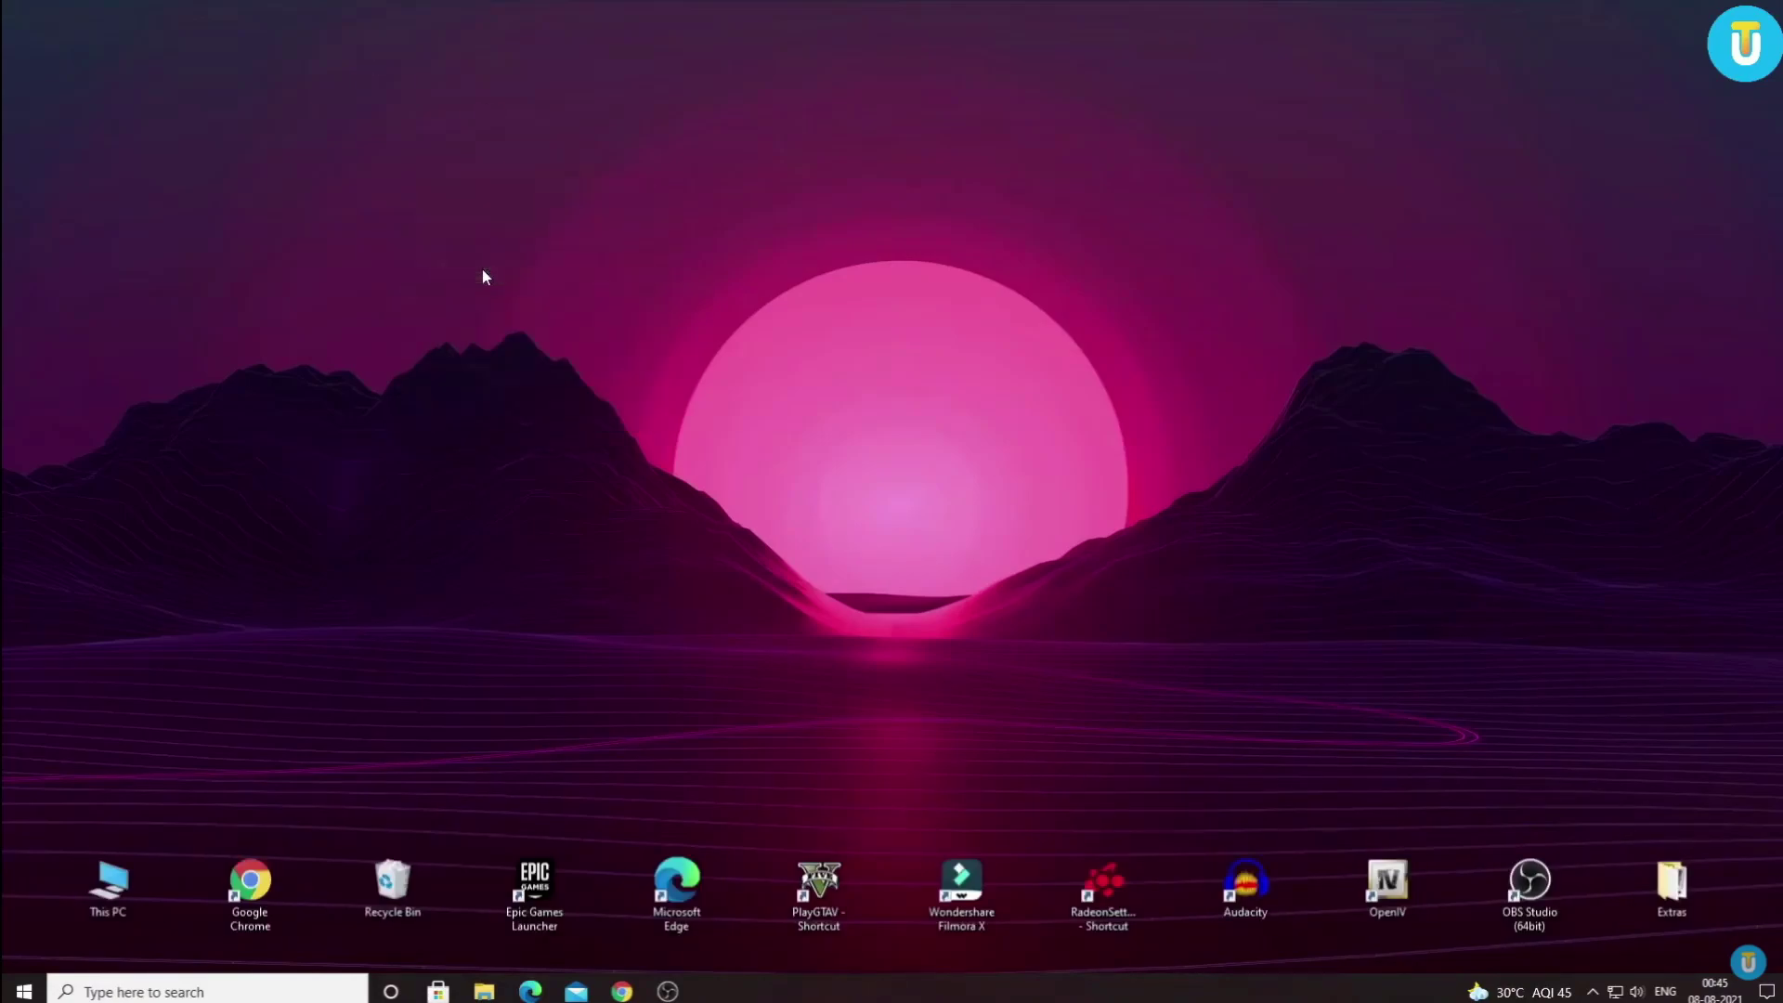
Keep 1920 × 1080 resolution and confirm the 75 Hz refresh rate in Advanced display settings
{"action": "right_click", "coordinate": [526, 224]}
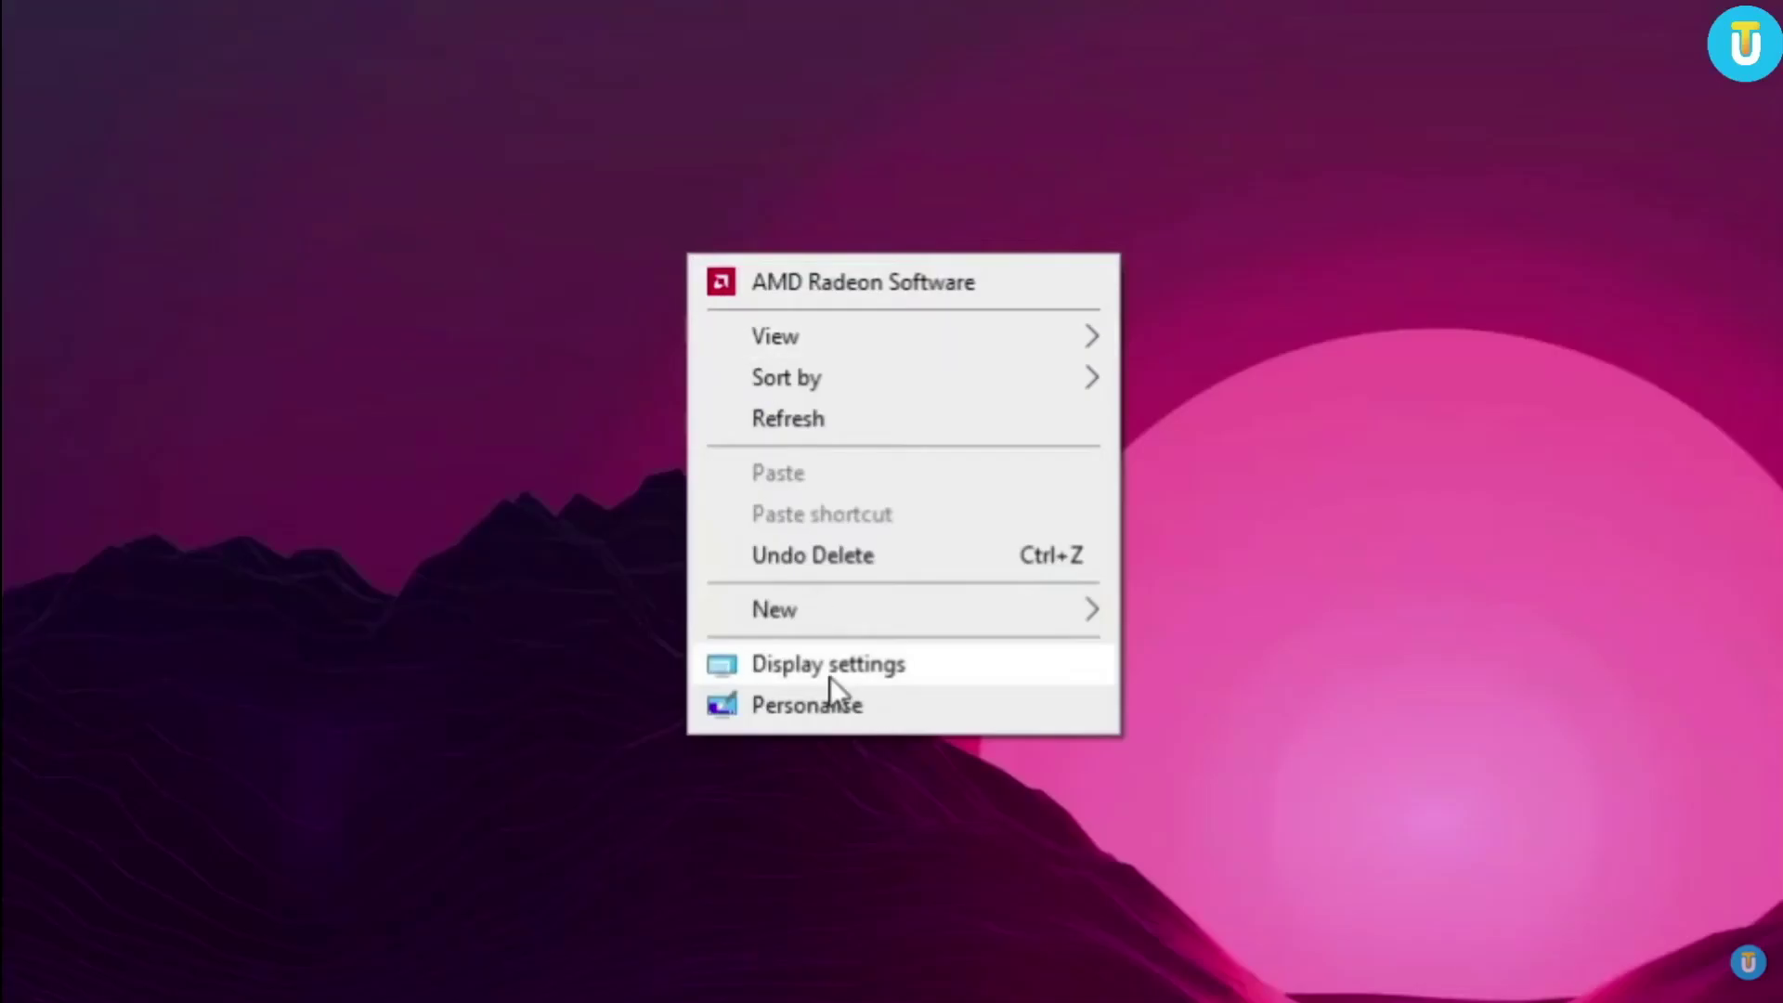
{"action": "left_click", "coordinate": [833, 664]}
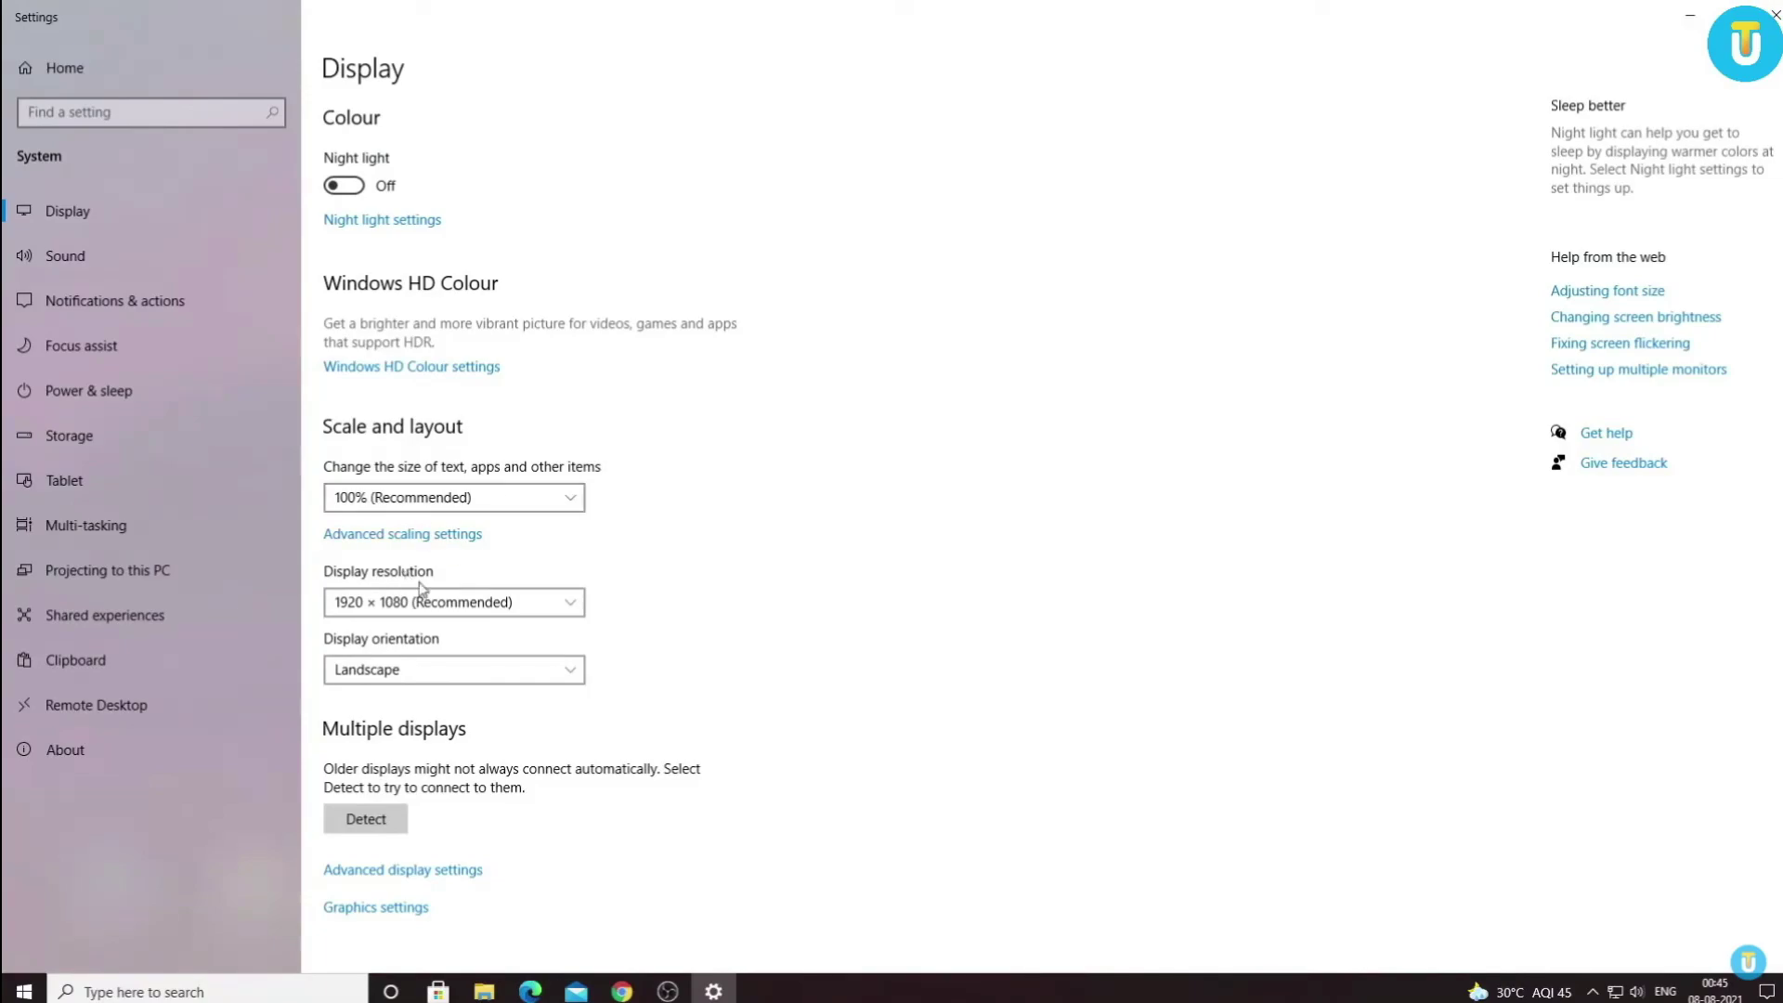
{"action": "left_click", "coordinate": [403, 609]}
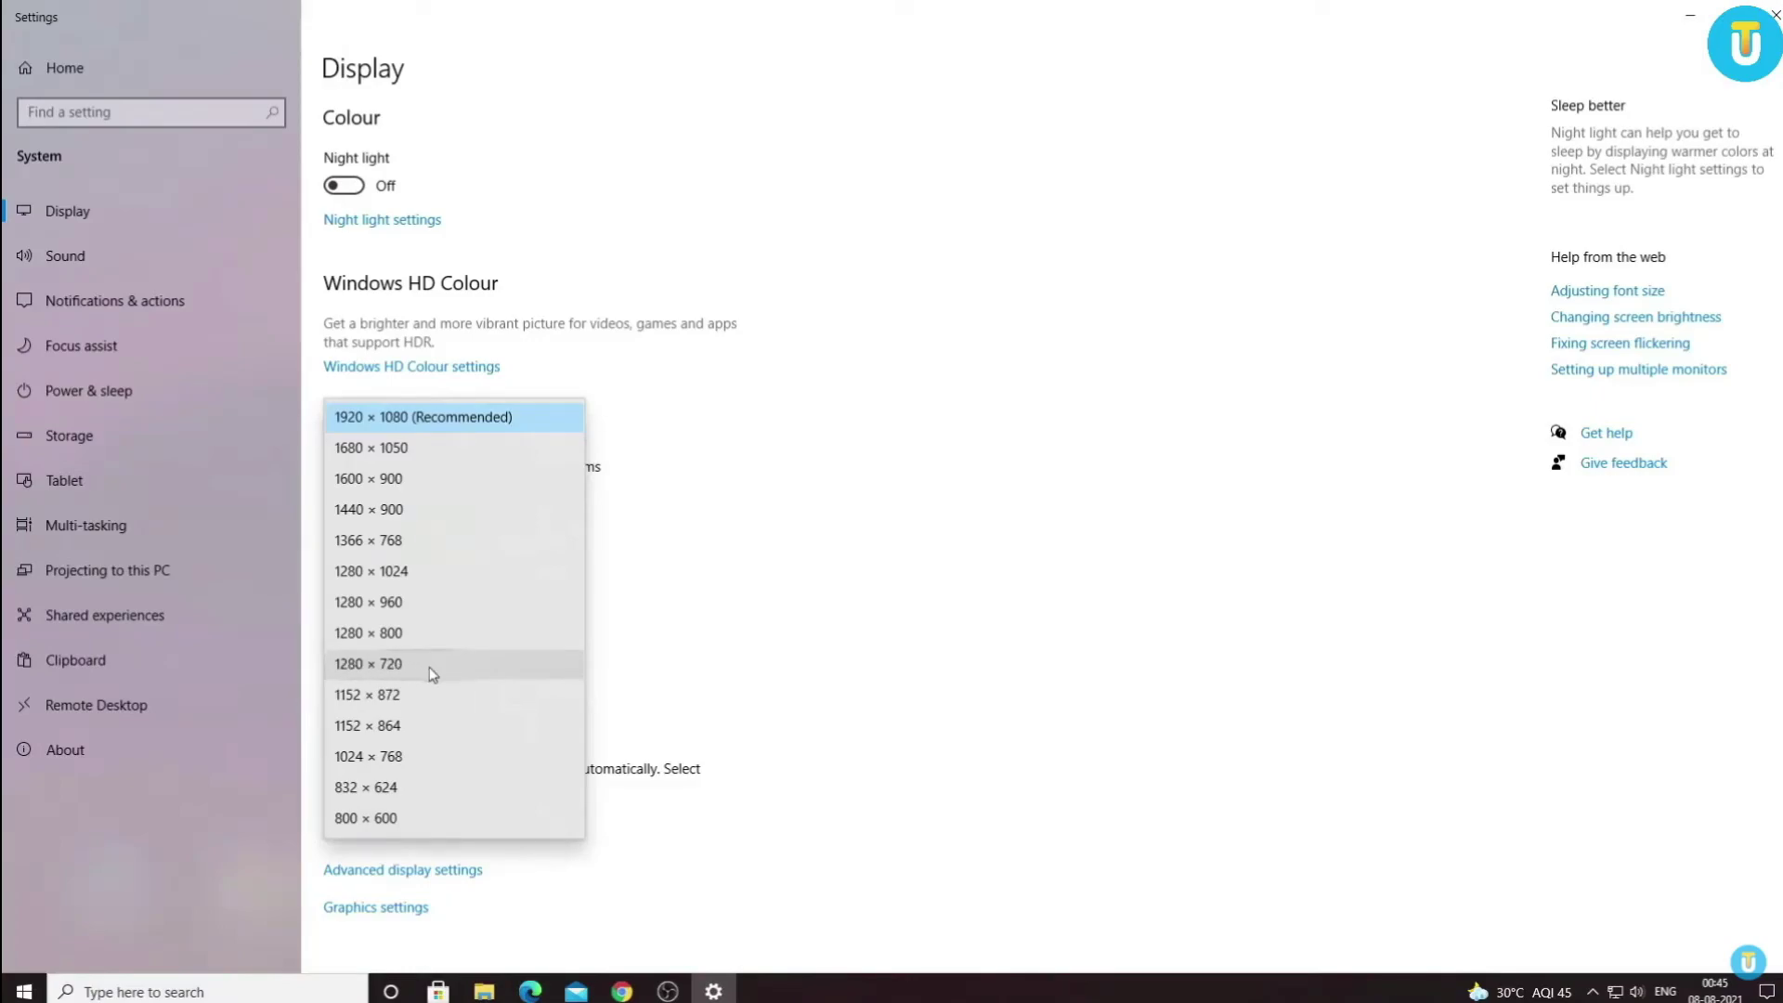
{"action": "left_click", "coordinate": [873, 678]}
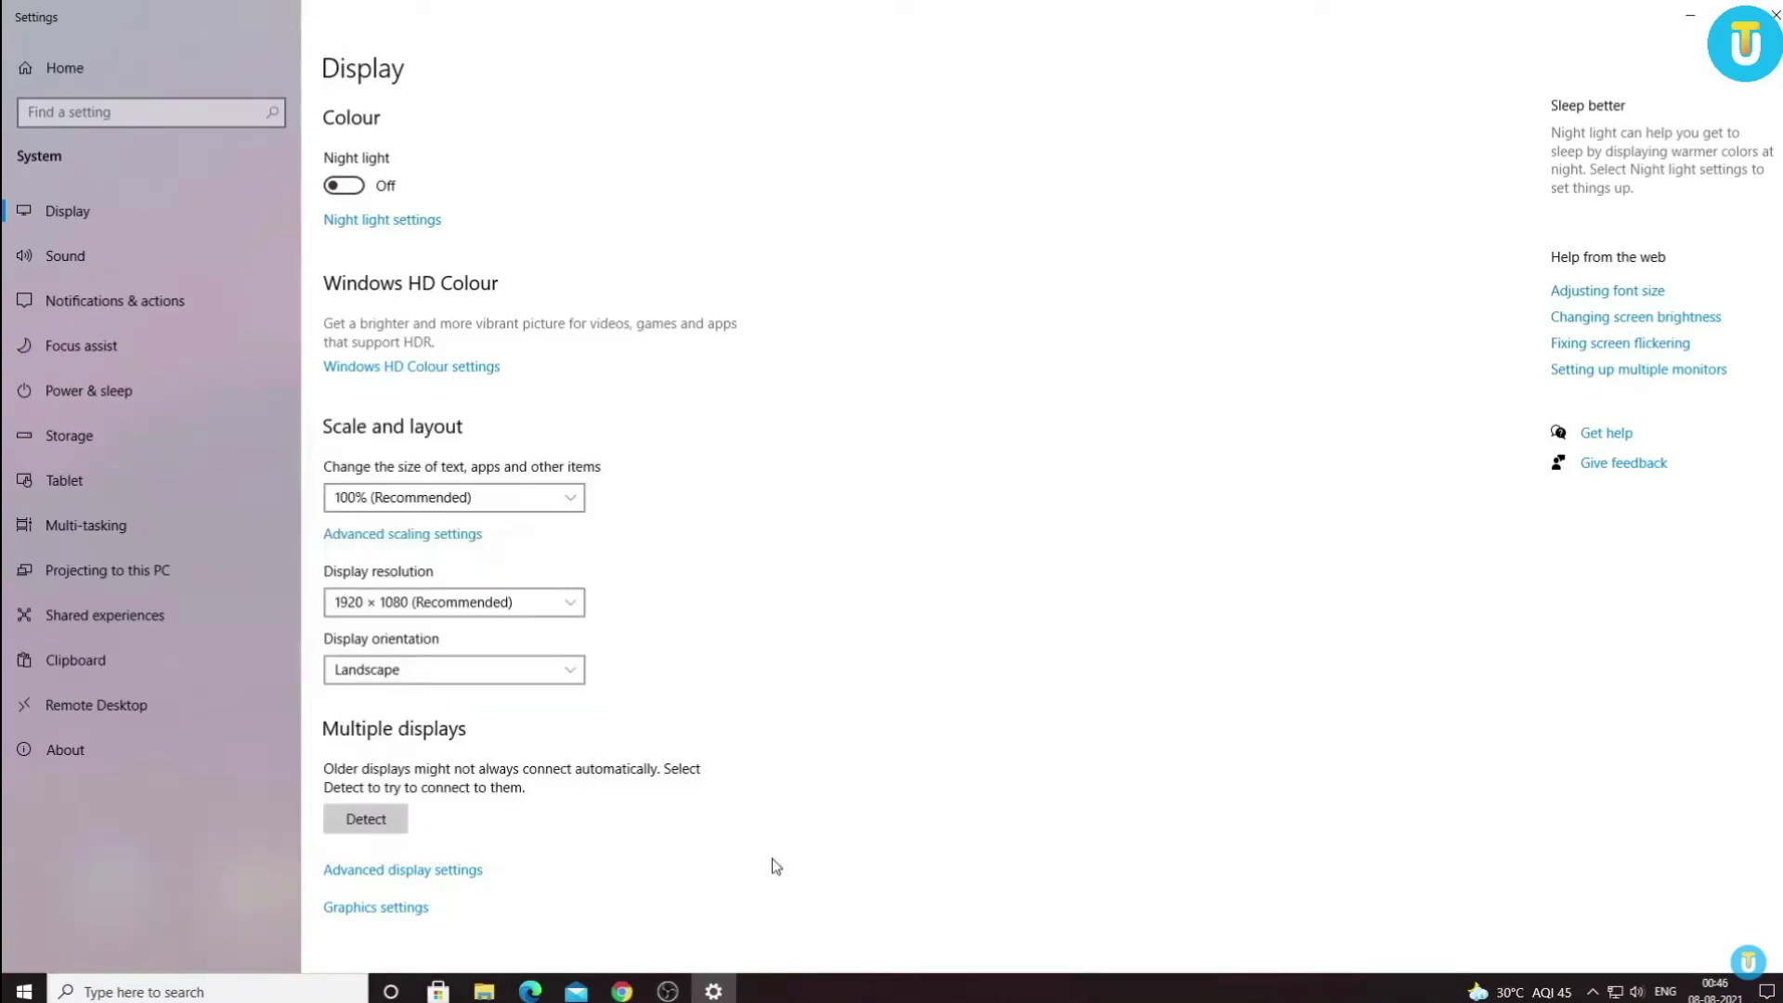
{"action": "left_click", "coordinate": [392, 878]}
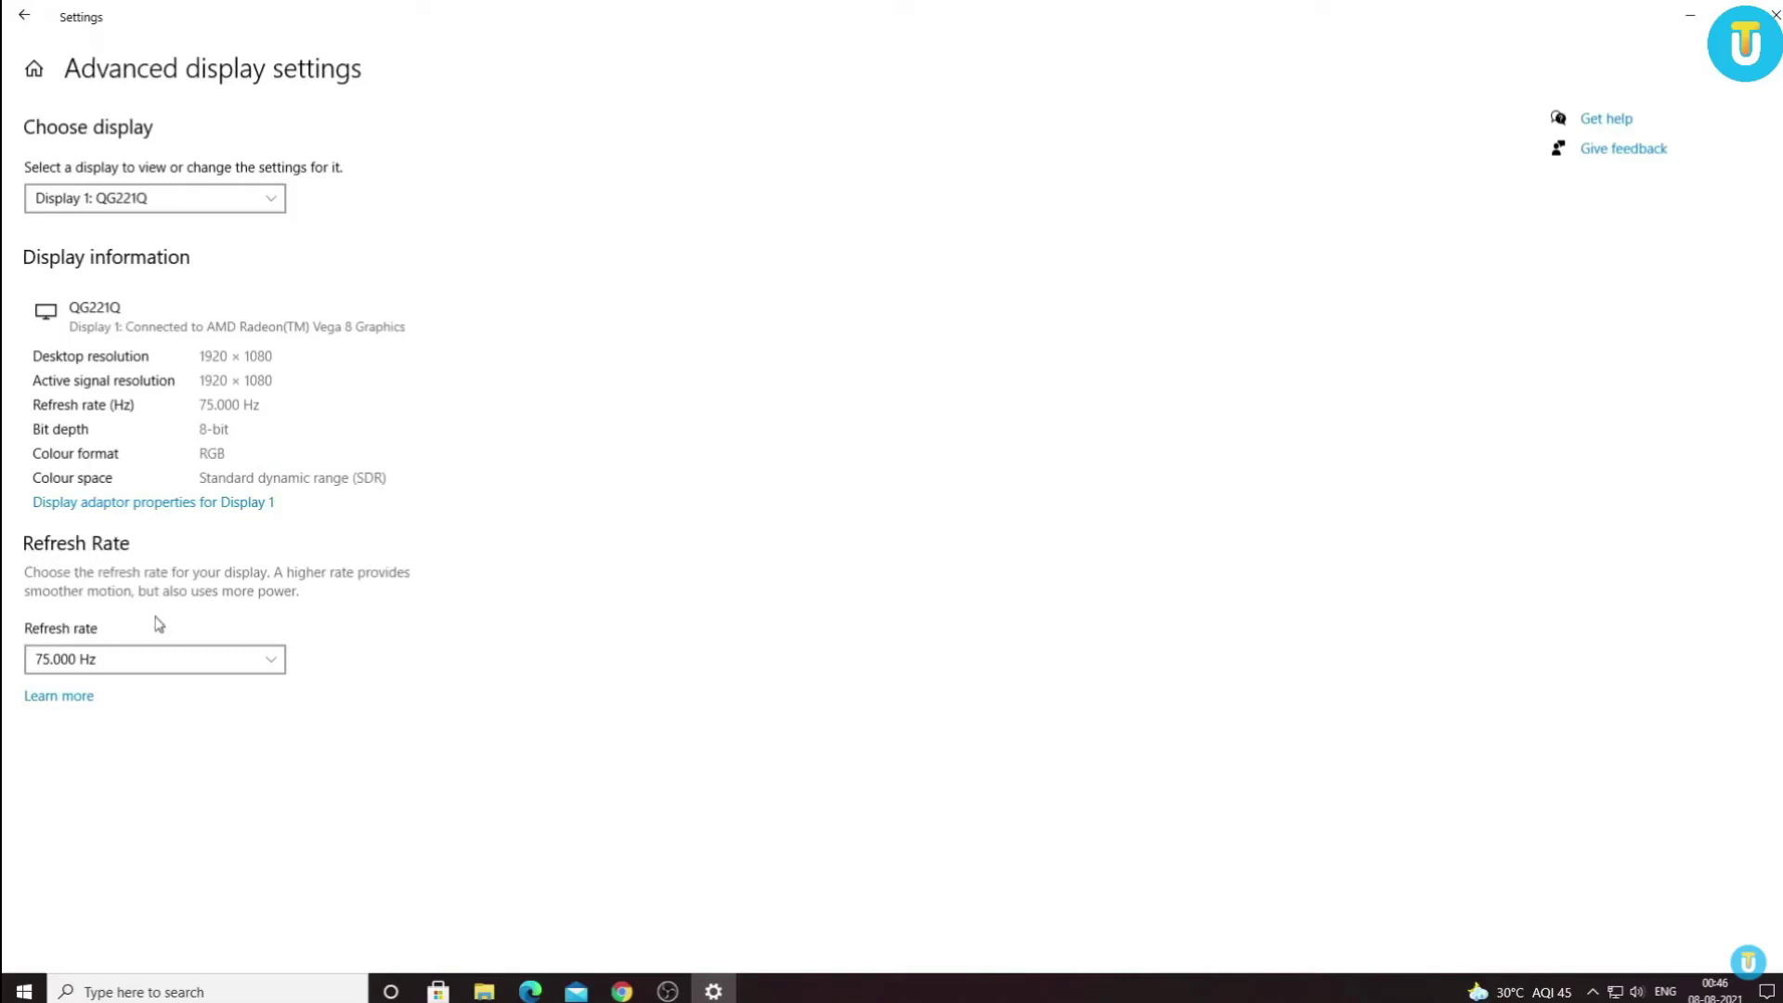
{"action": "left_click", "coordinate": [119, 660]}
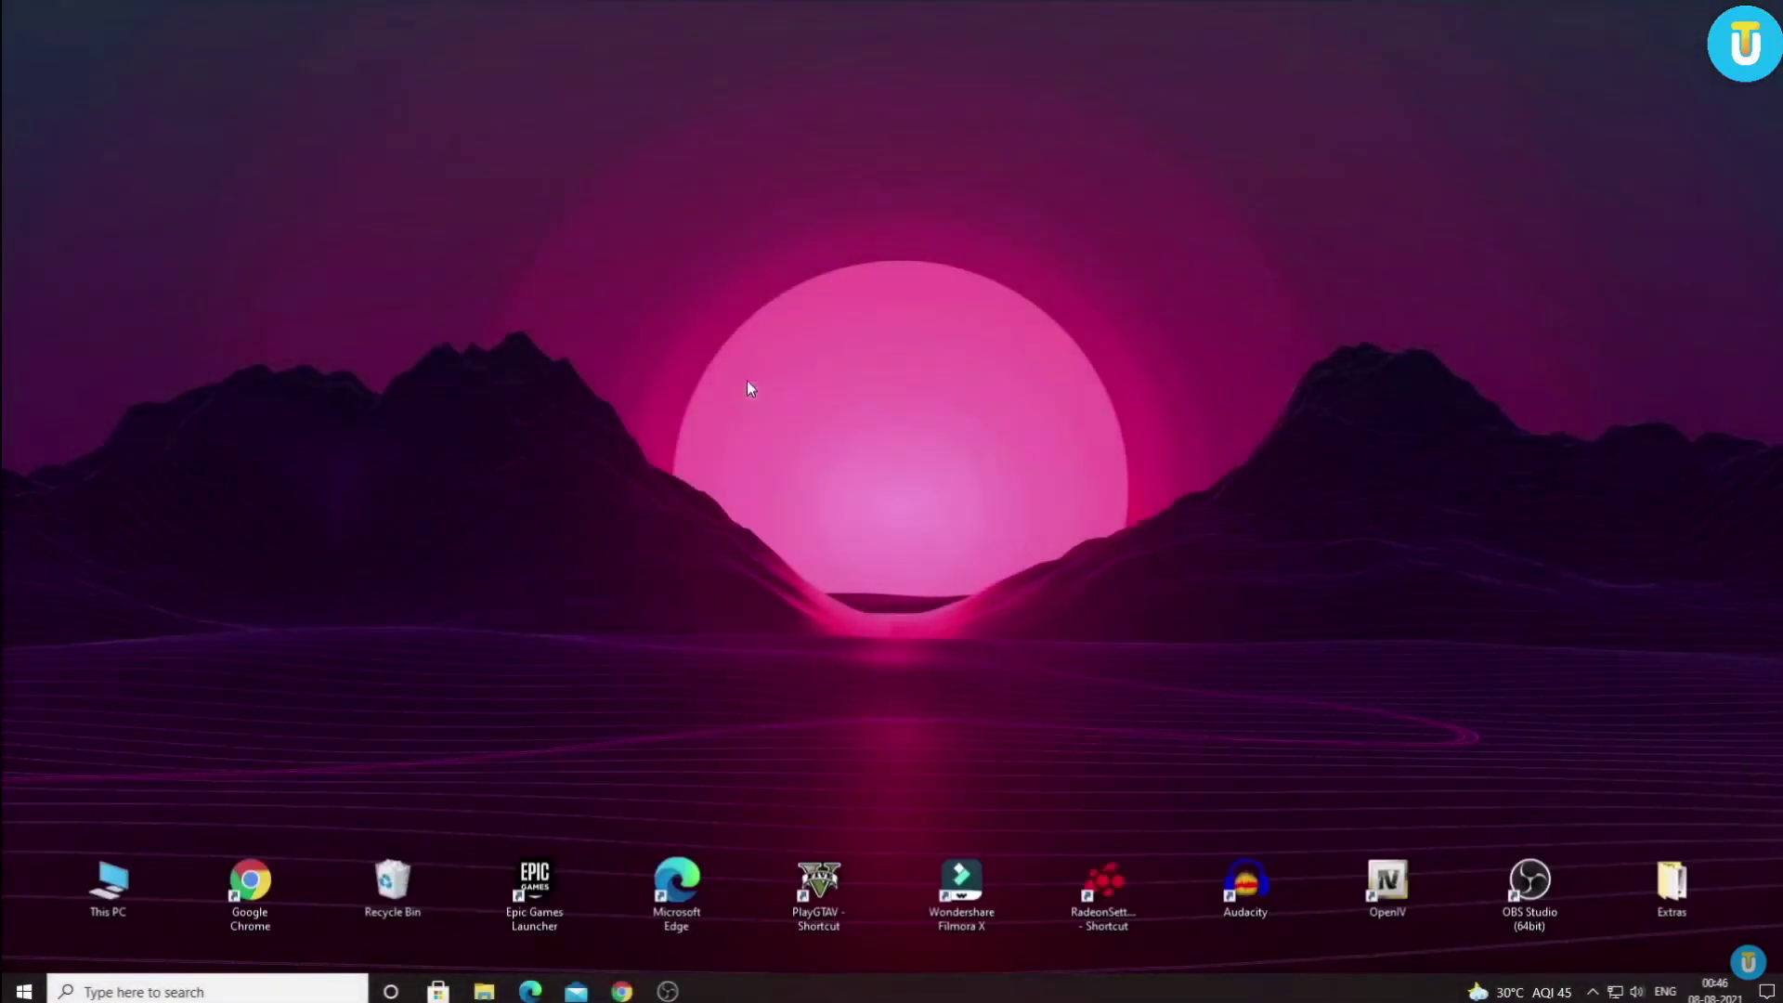
Launch AMD Radeon Software, view system info, then return to global Graphics settings
{"action": "right_click", "coordinate": [747, 381]}
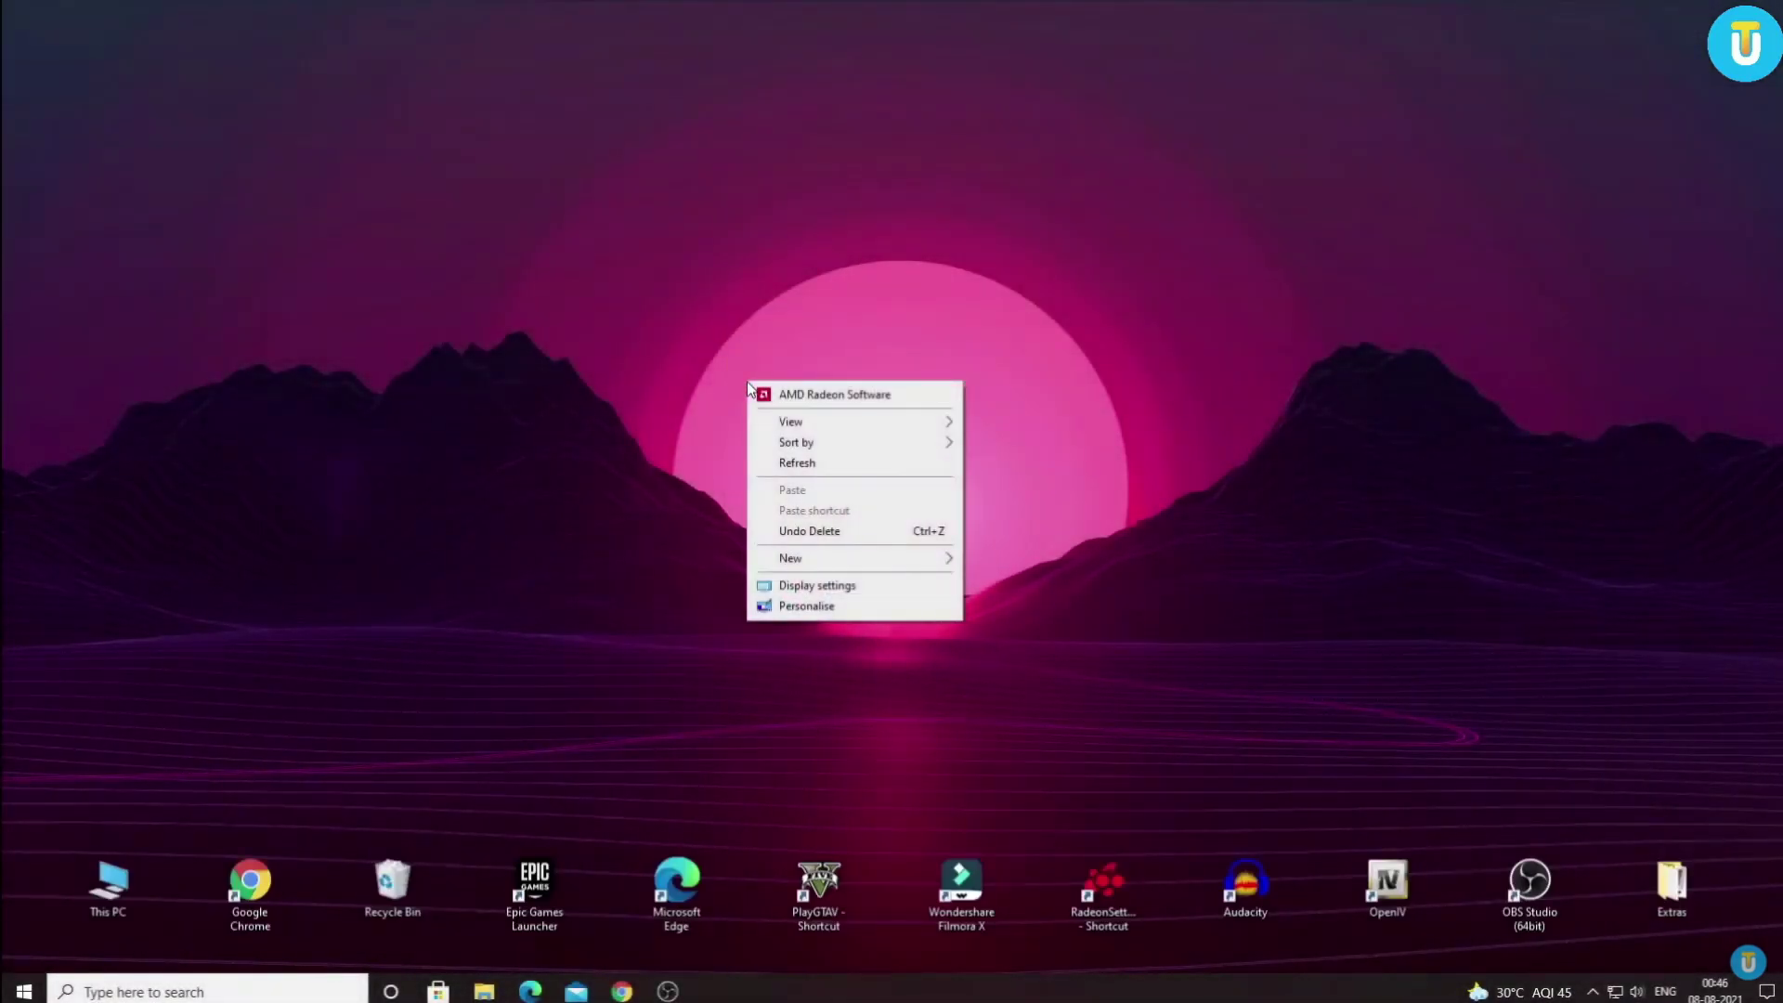
{"action": "left_click", "coordinate": [844, 398]}
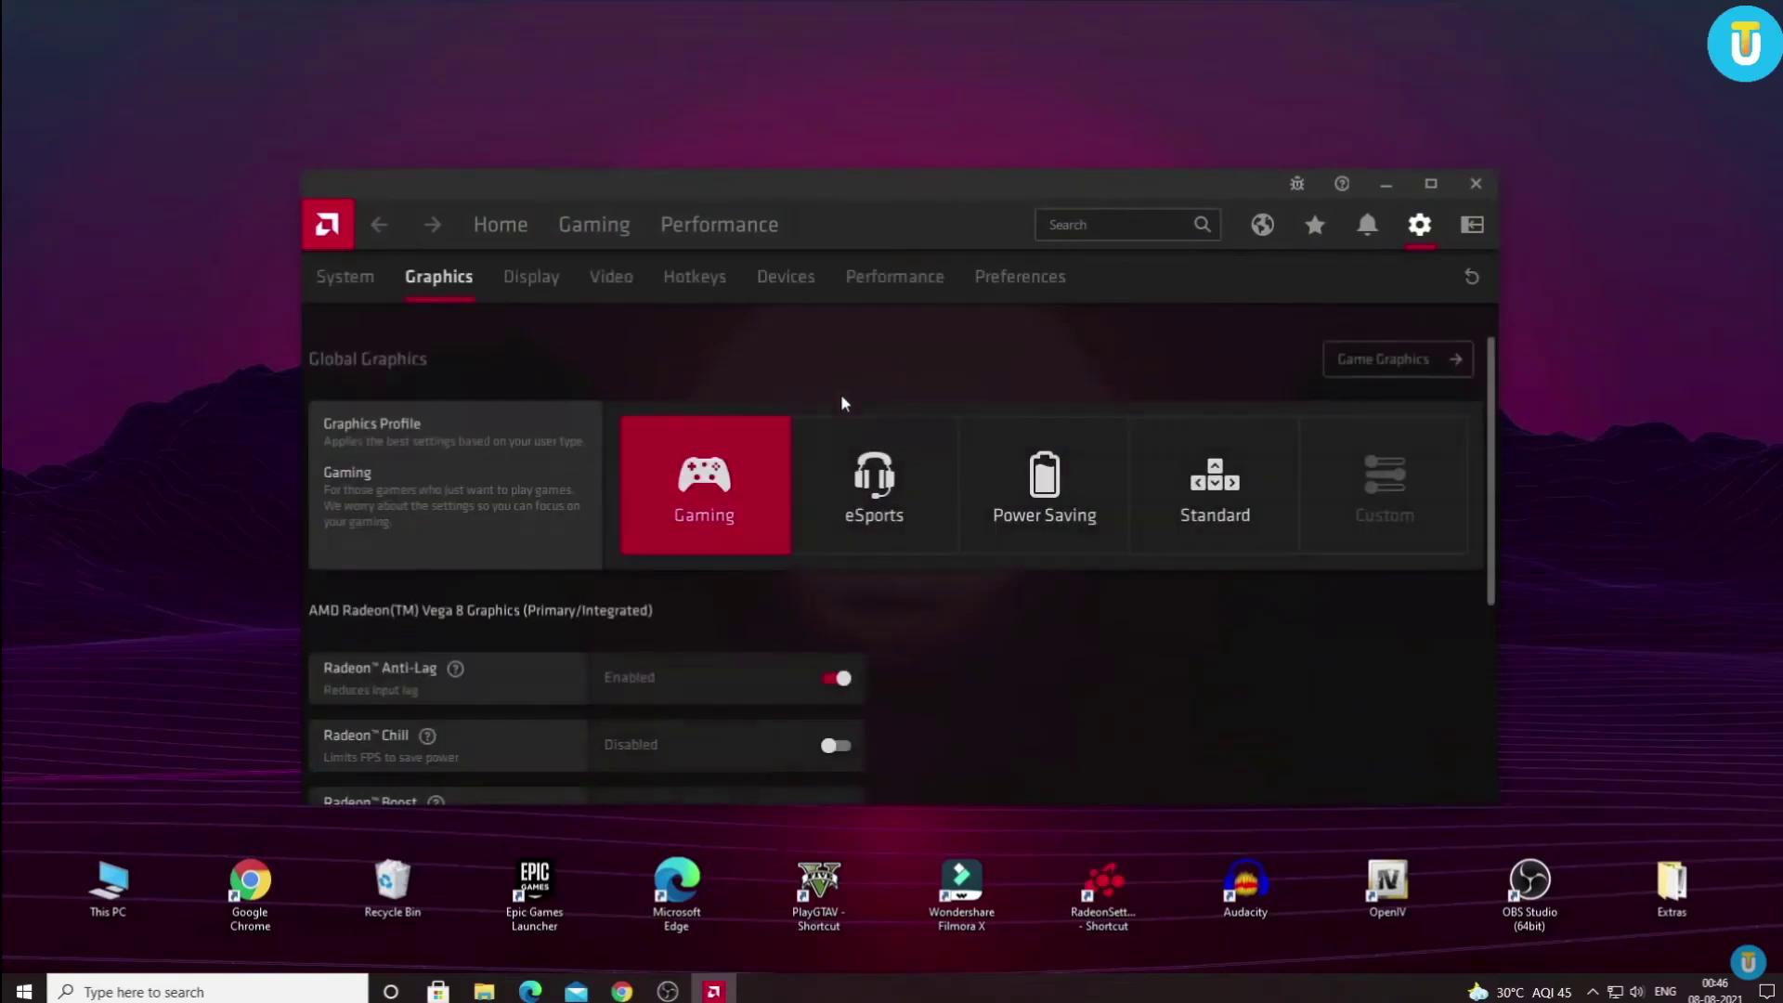
{"action": "left_click", "coordinate": [1419, 227]}
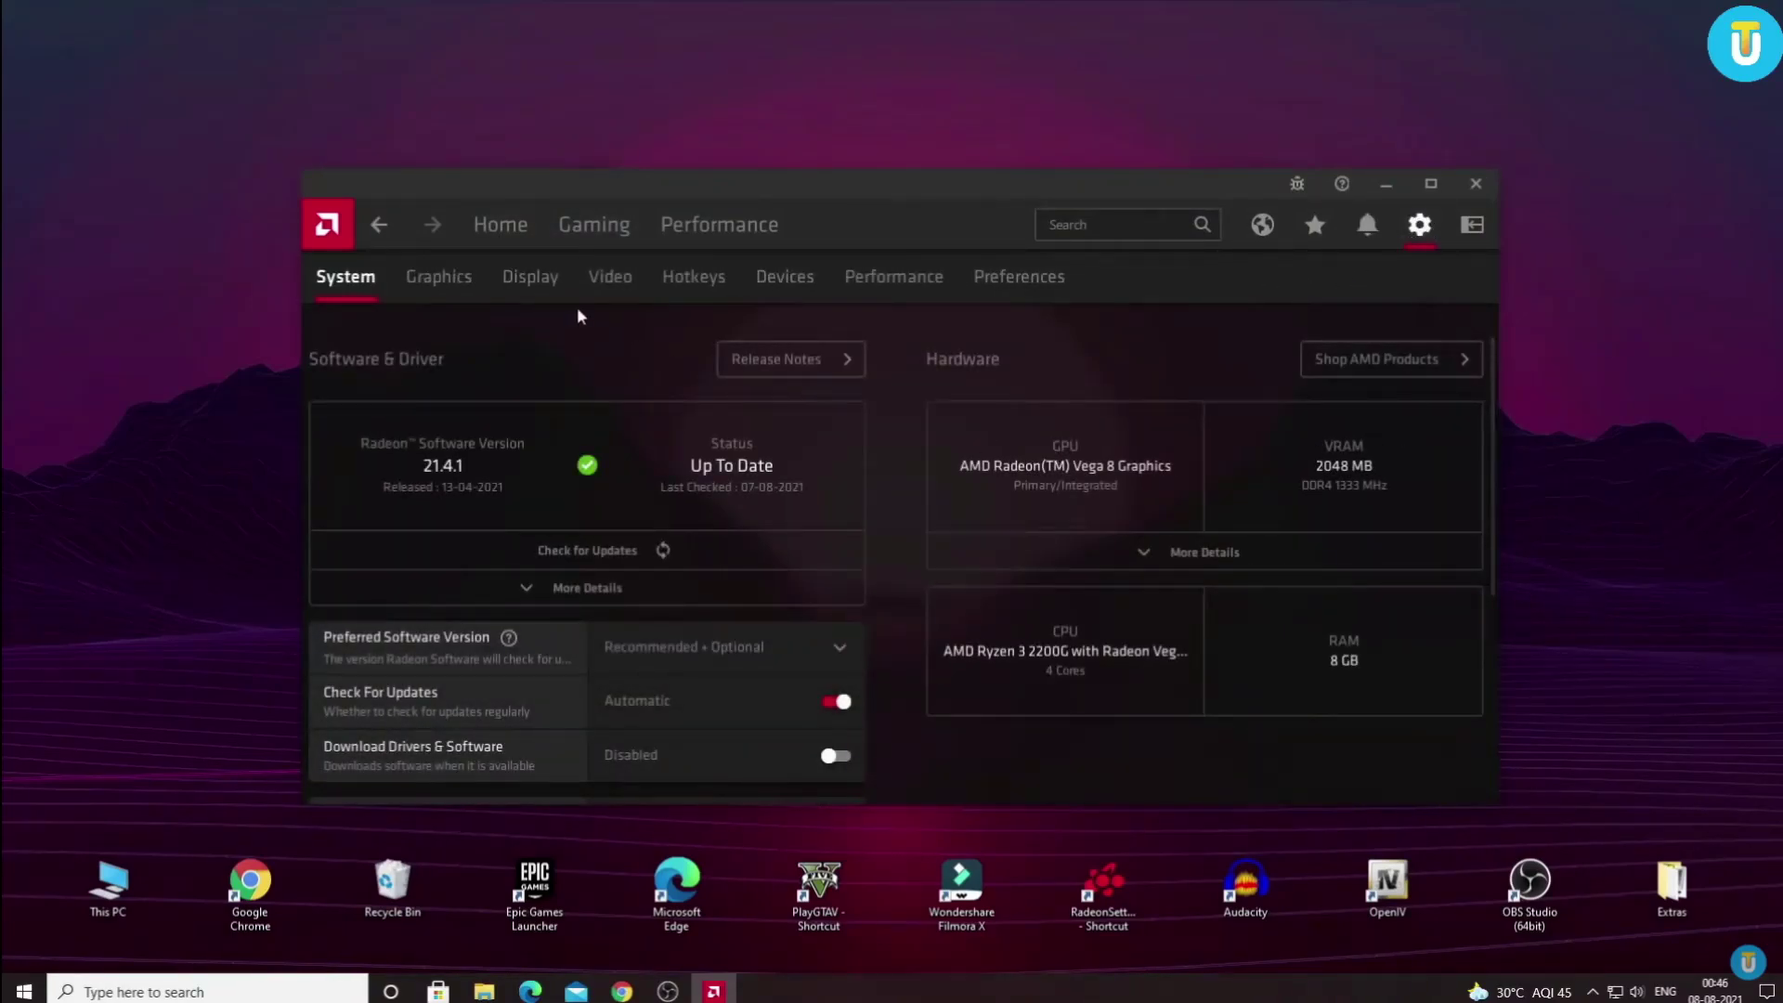
{"action": "left_click", "coordinate": [438, 282]}
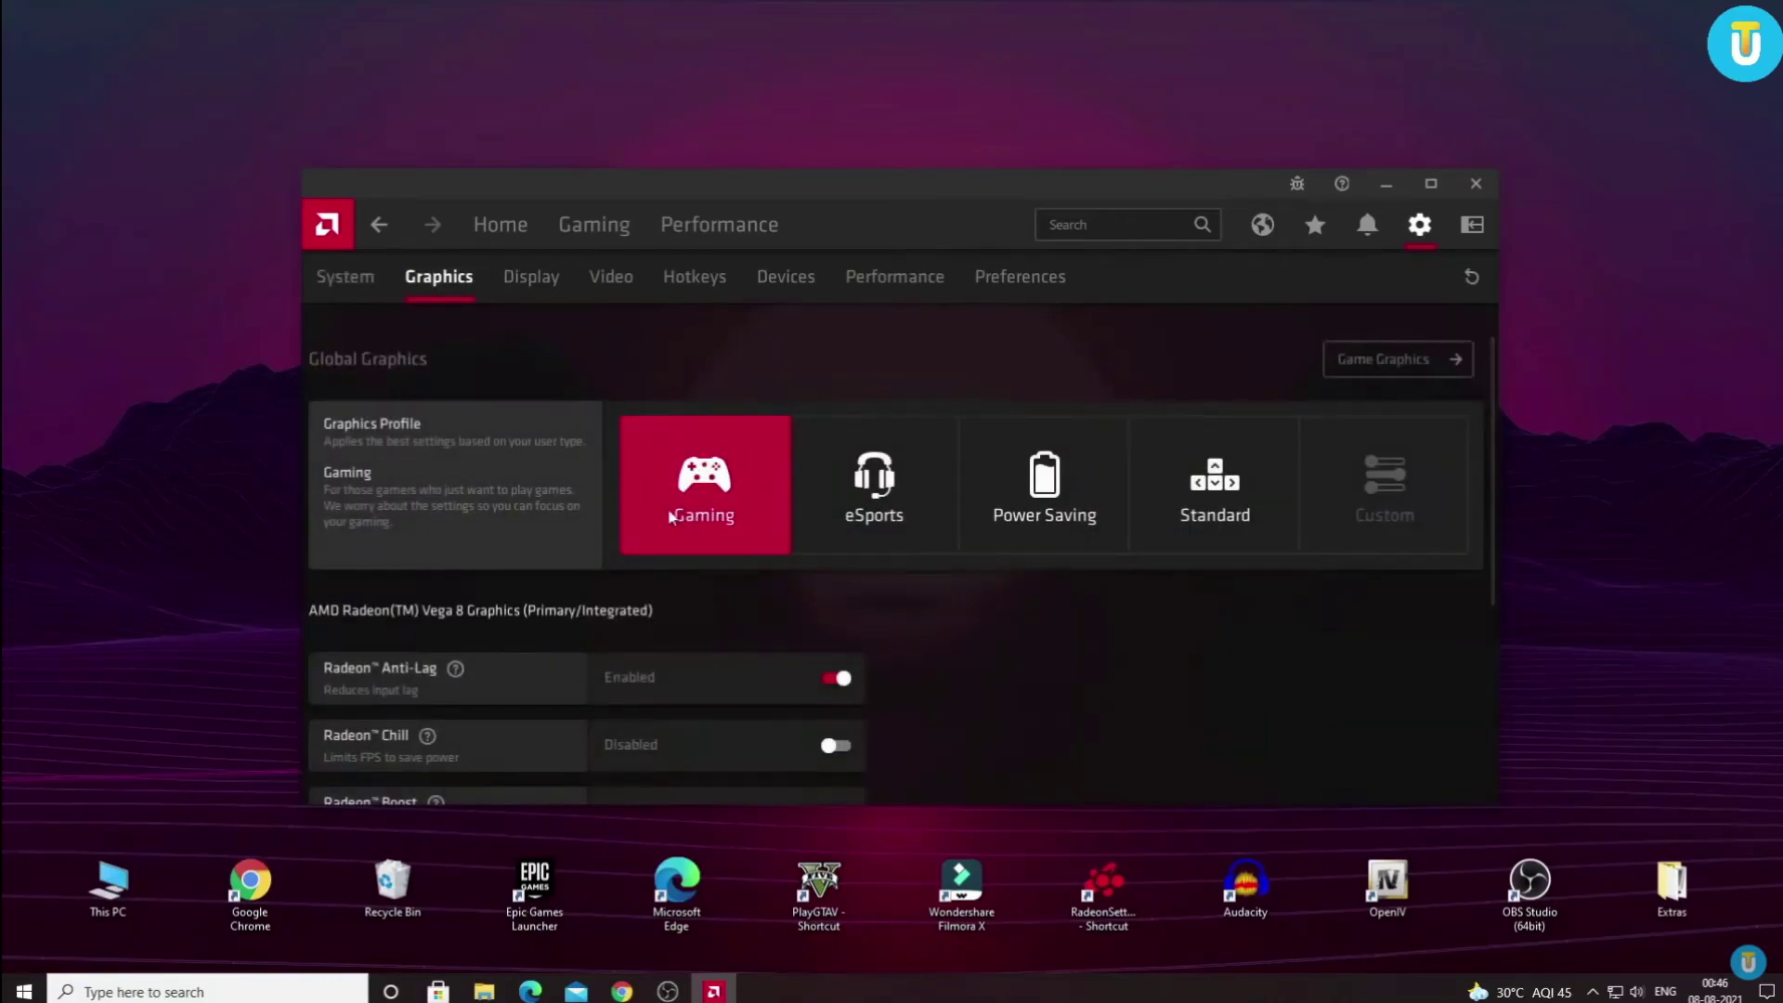
Try the Standard graphics profile, then apply Gaming with Anti-Lag and 80% Image Sharpening
{"action": "left_click", "coordinate": [1217, 501]}
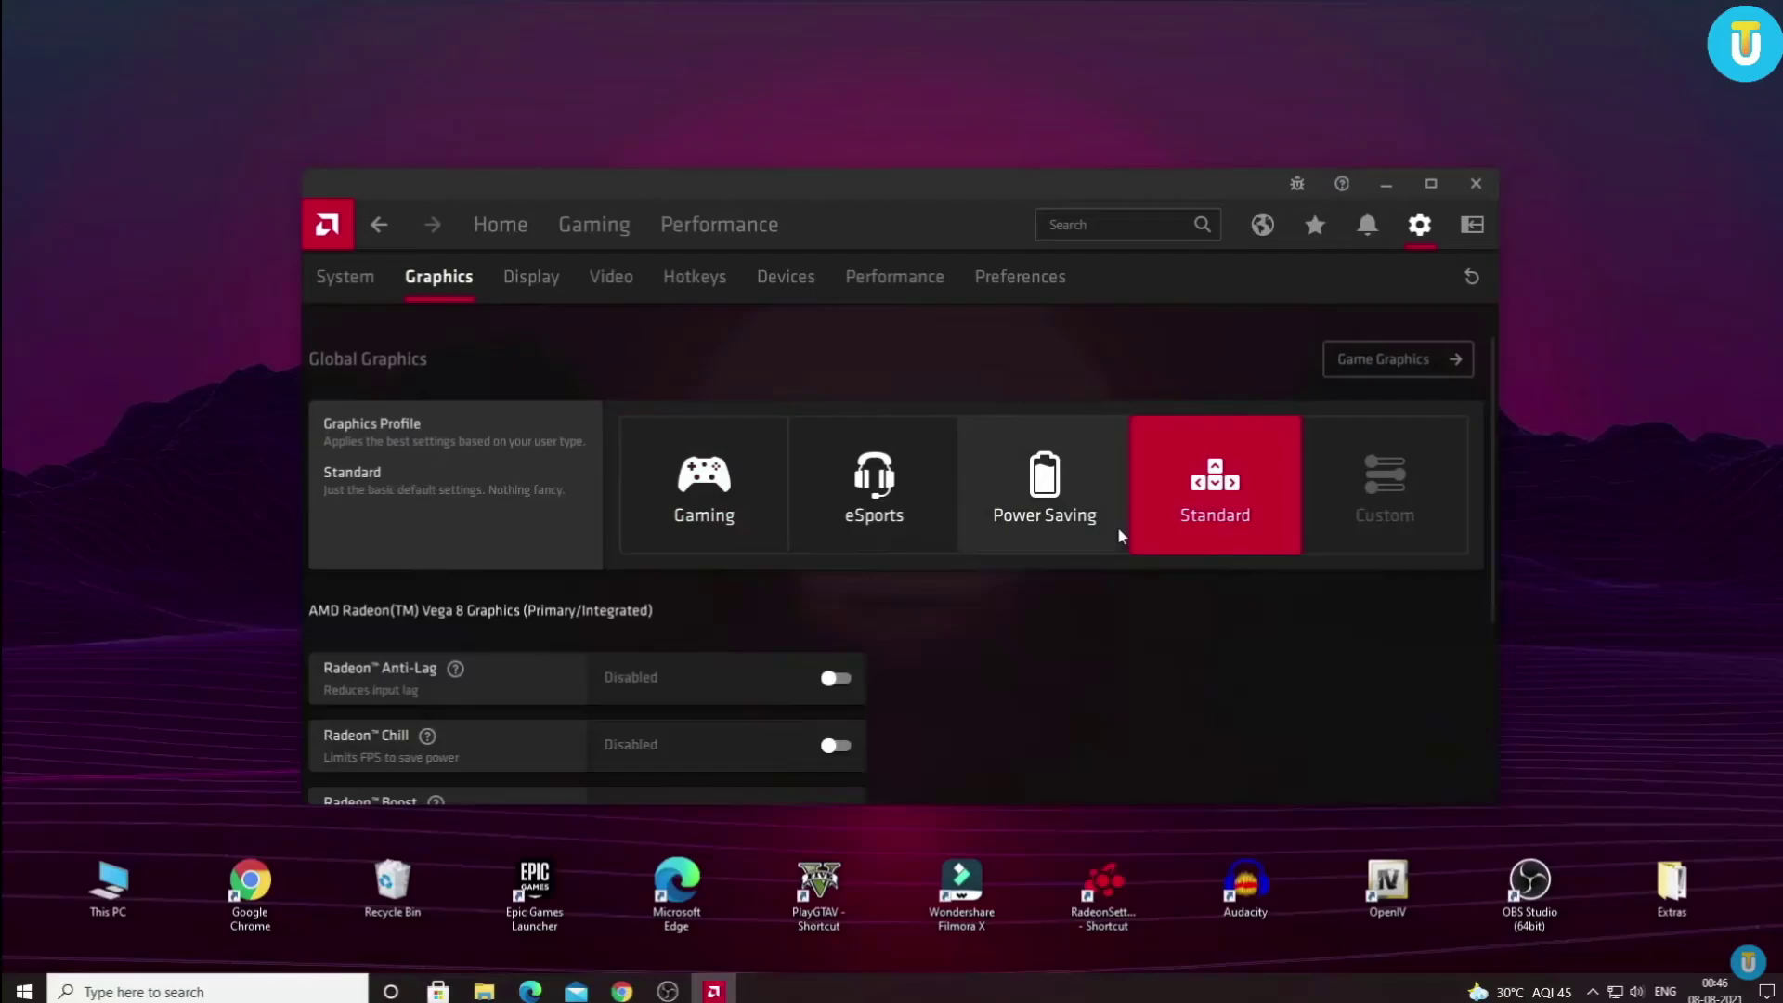
{"action": "scroll", "coordinate": [804, 543], "scroll_direction": "down", "scroll_amount": 5}
{"action": "scroll", "coordinate": [861, 539], "scroll_direction": "up", "scroll_amount": 2}
{"action": "scroll", "coordinate": [861, 545], "scroll_direction": "up", "scroll_amount": 2}
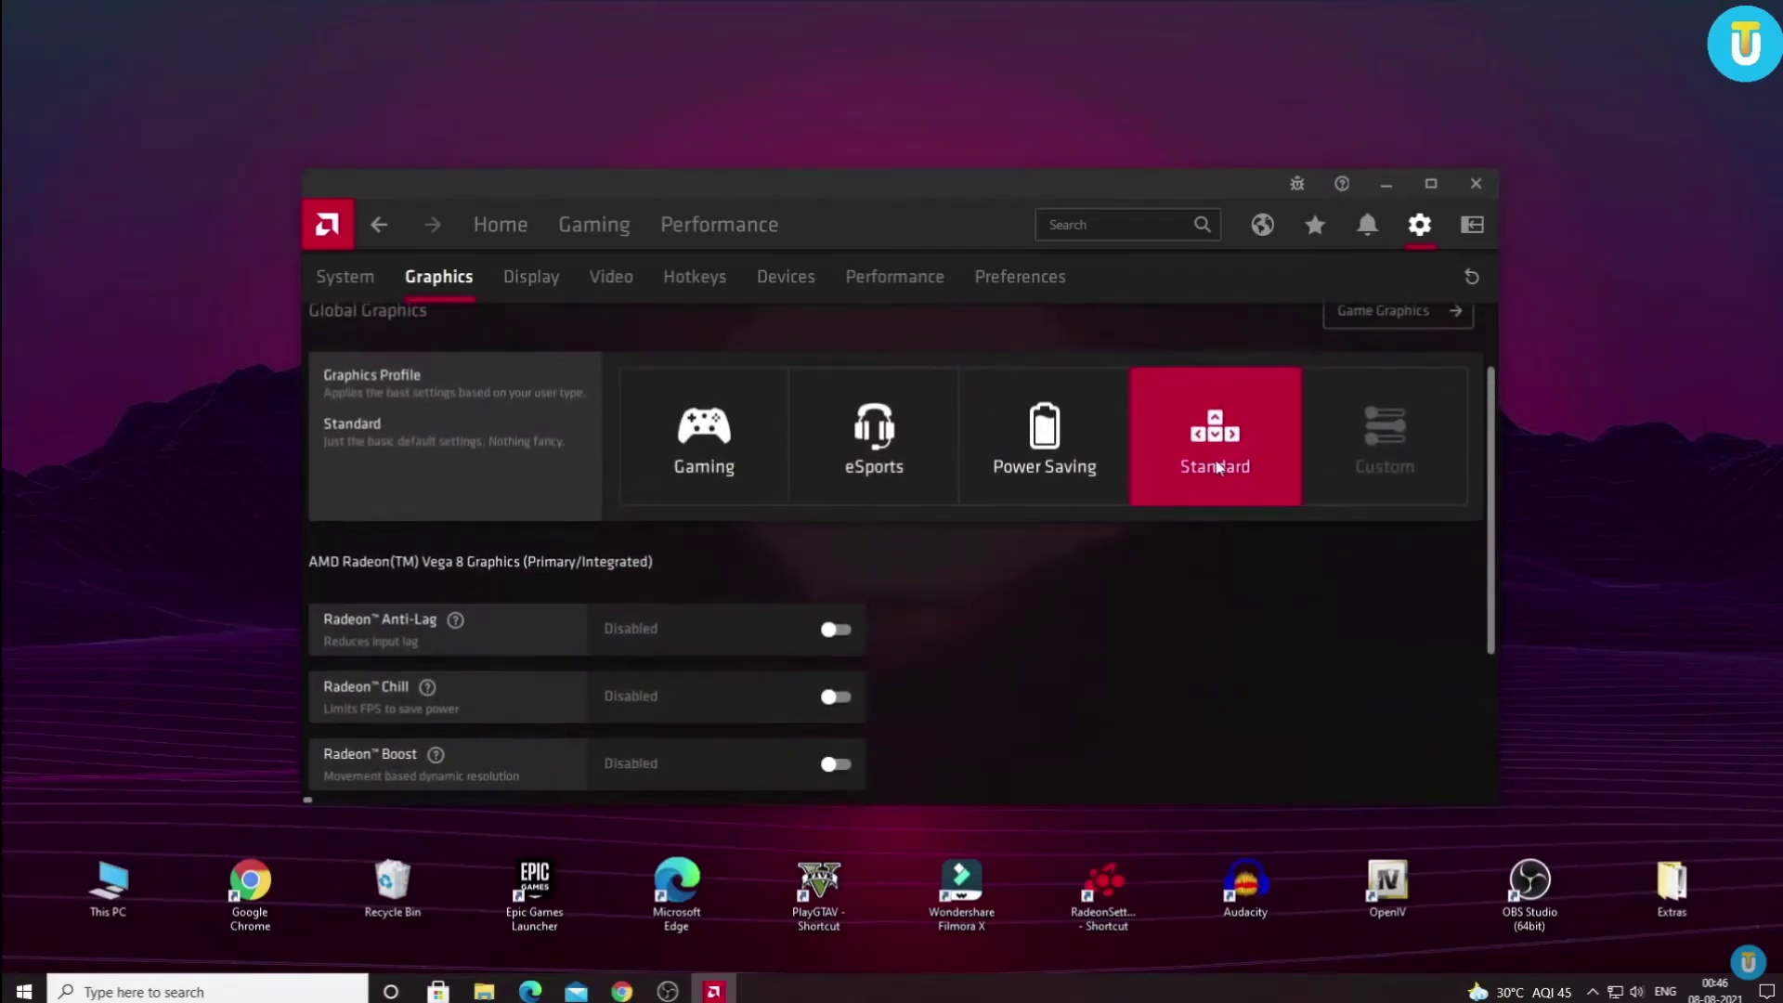
{"action": "left_click", "coordinate": [699, 432]}
{"action": "scroll", "coordinate": [692, 530], "scroll_direction": "down", "scroll_amount": 2}
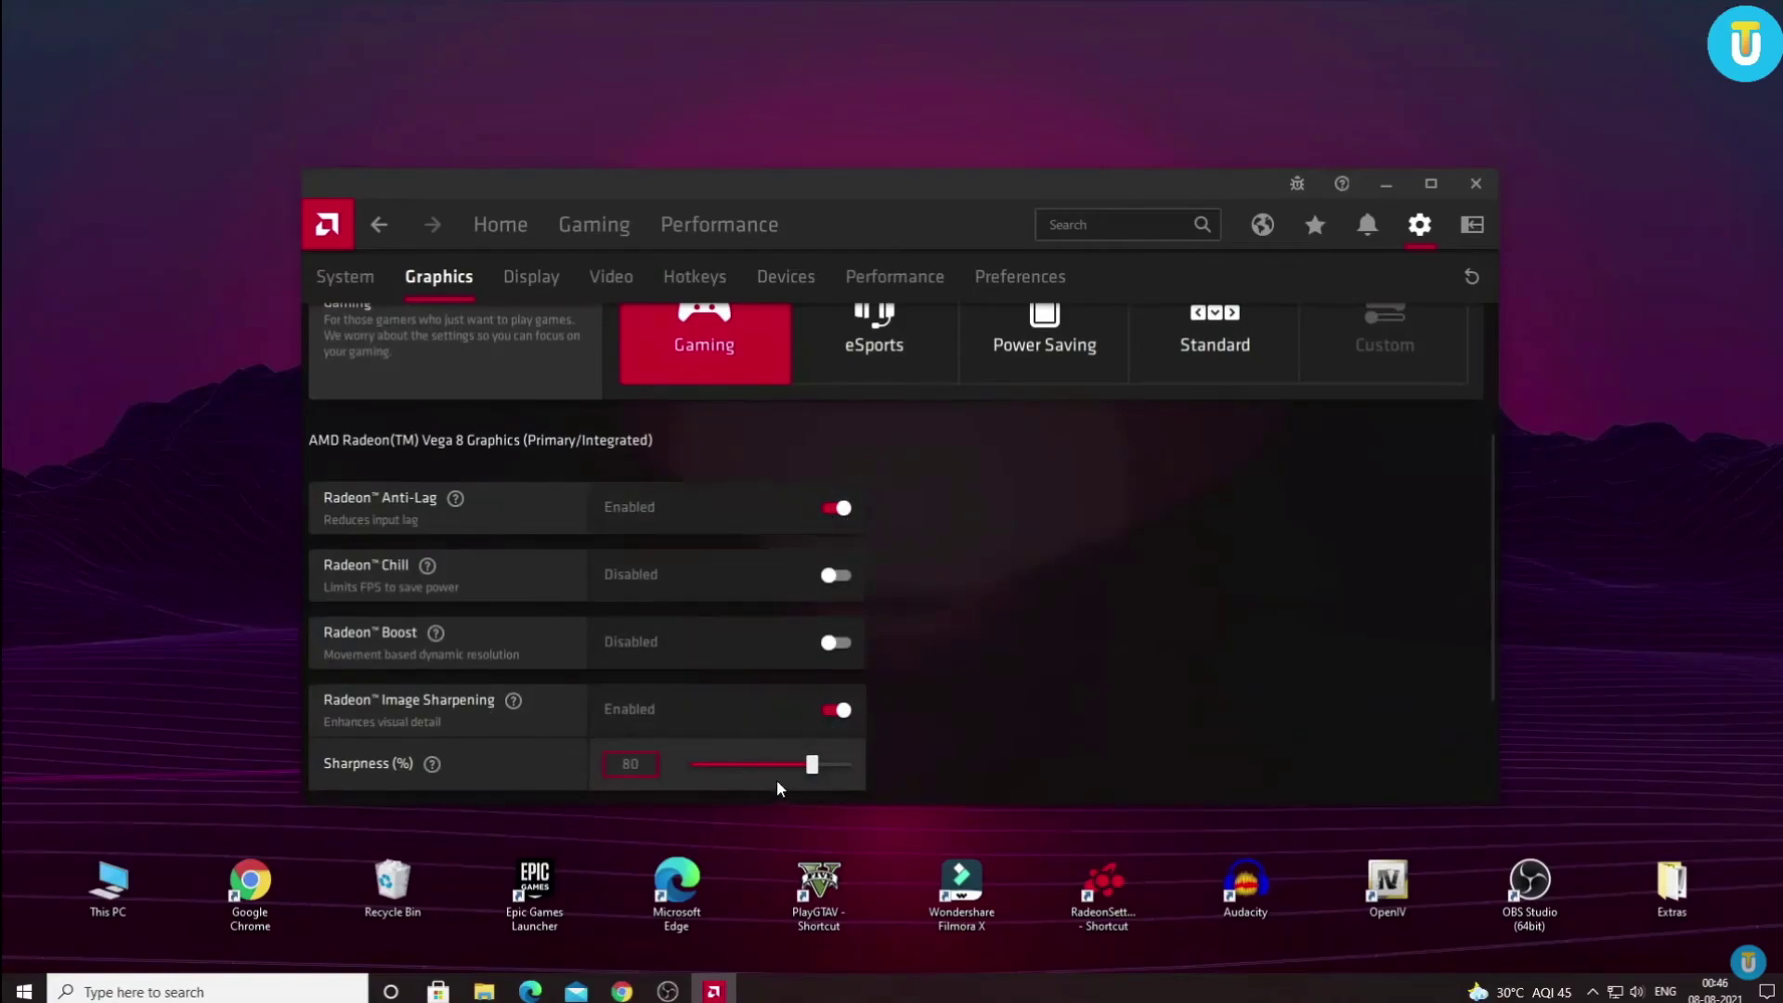
{"action": "scroll", "coordinate": [1118, 603], "scroll_direction": "up", "scroll_amount": 3}
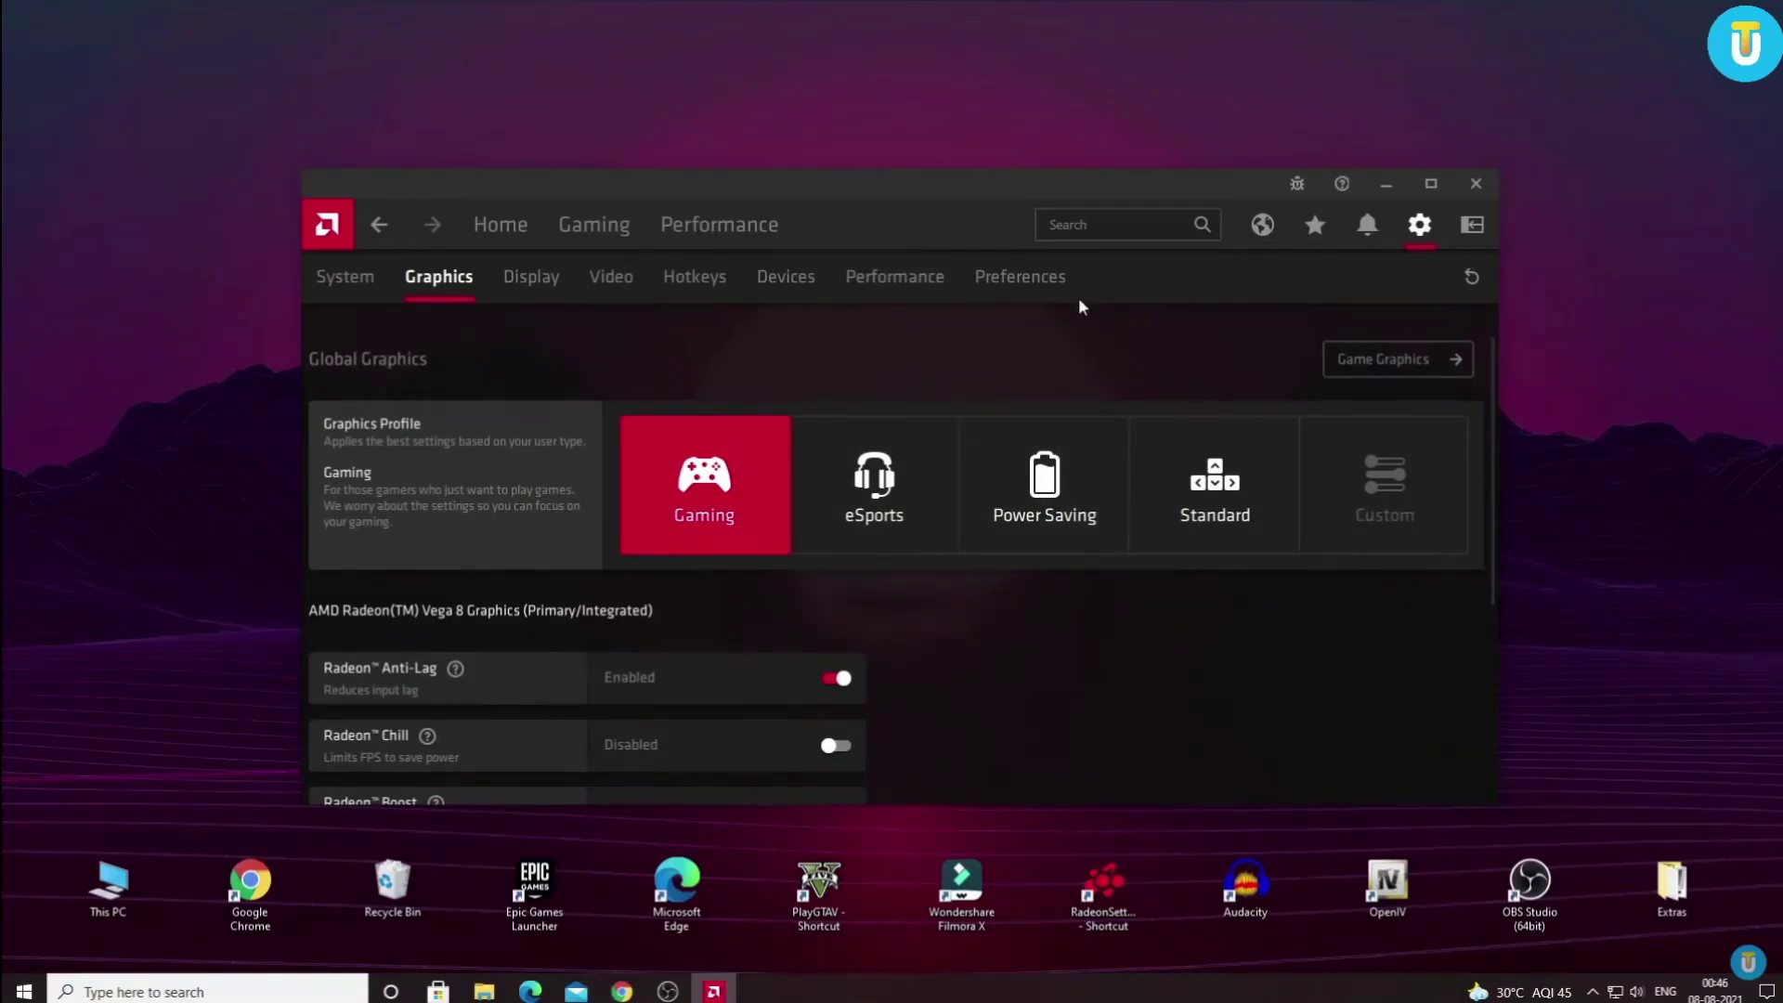
Close Radeon Software and refresh the desktop three times
{"action": "left_click", "coordinate": [1483, 193]}
{"action": "right_click", "coordinate": [791, 249]}
{"action": "left_click", "coordinate": [818, 331]}
{"action": "right_click", "coordinate": [1006, 206]}
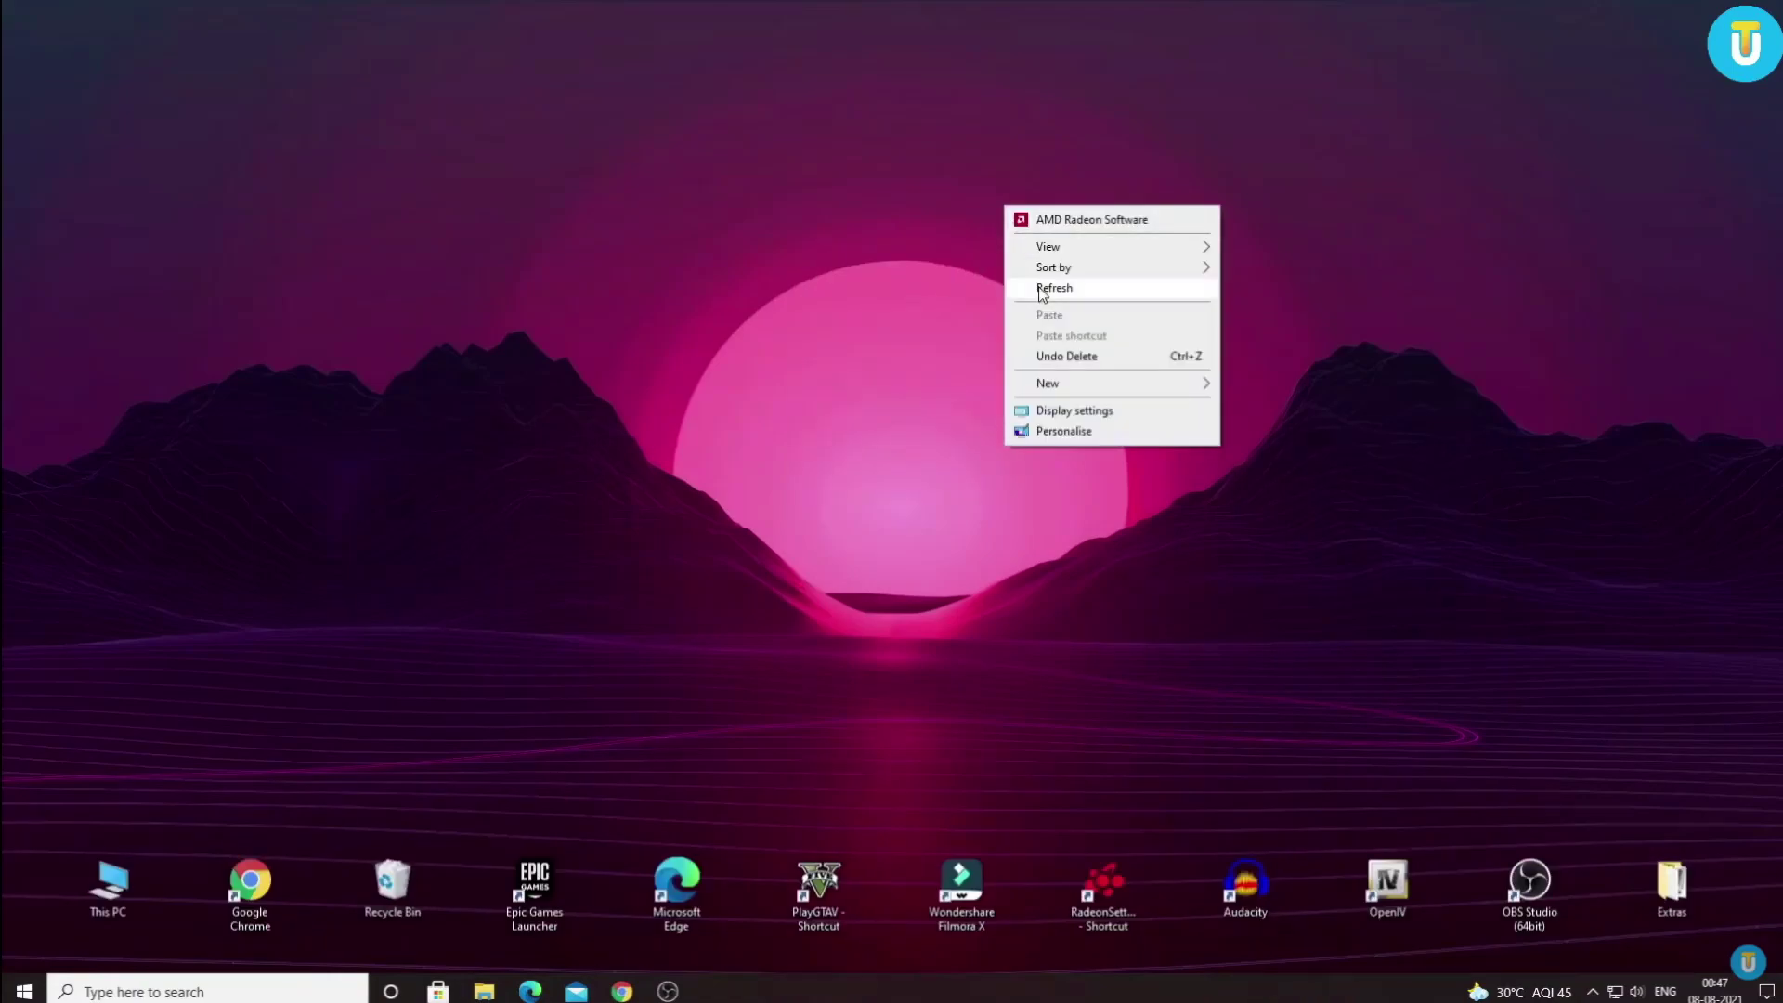
{"action": "left_click", "coordinate": [1042, 290]}
{"action": "right_click", "coordinate": [789, 248]}
{"action": "left_click", "coordinate": [822, 330]}
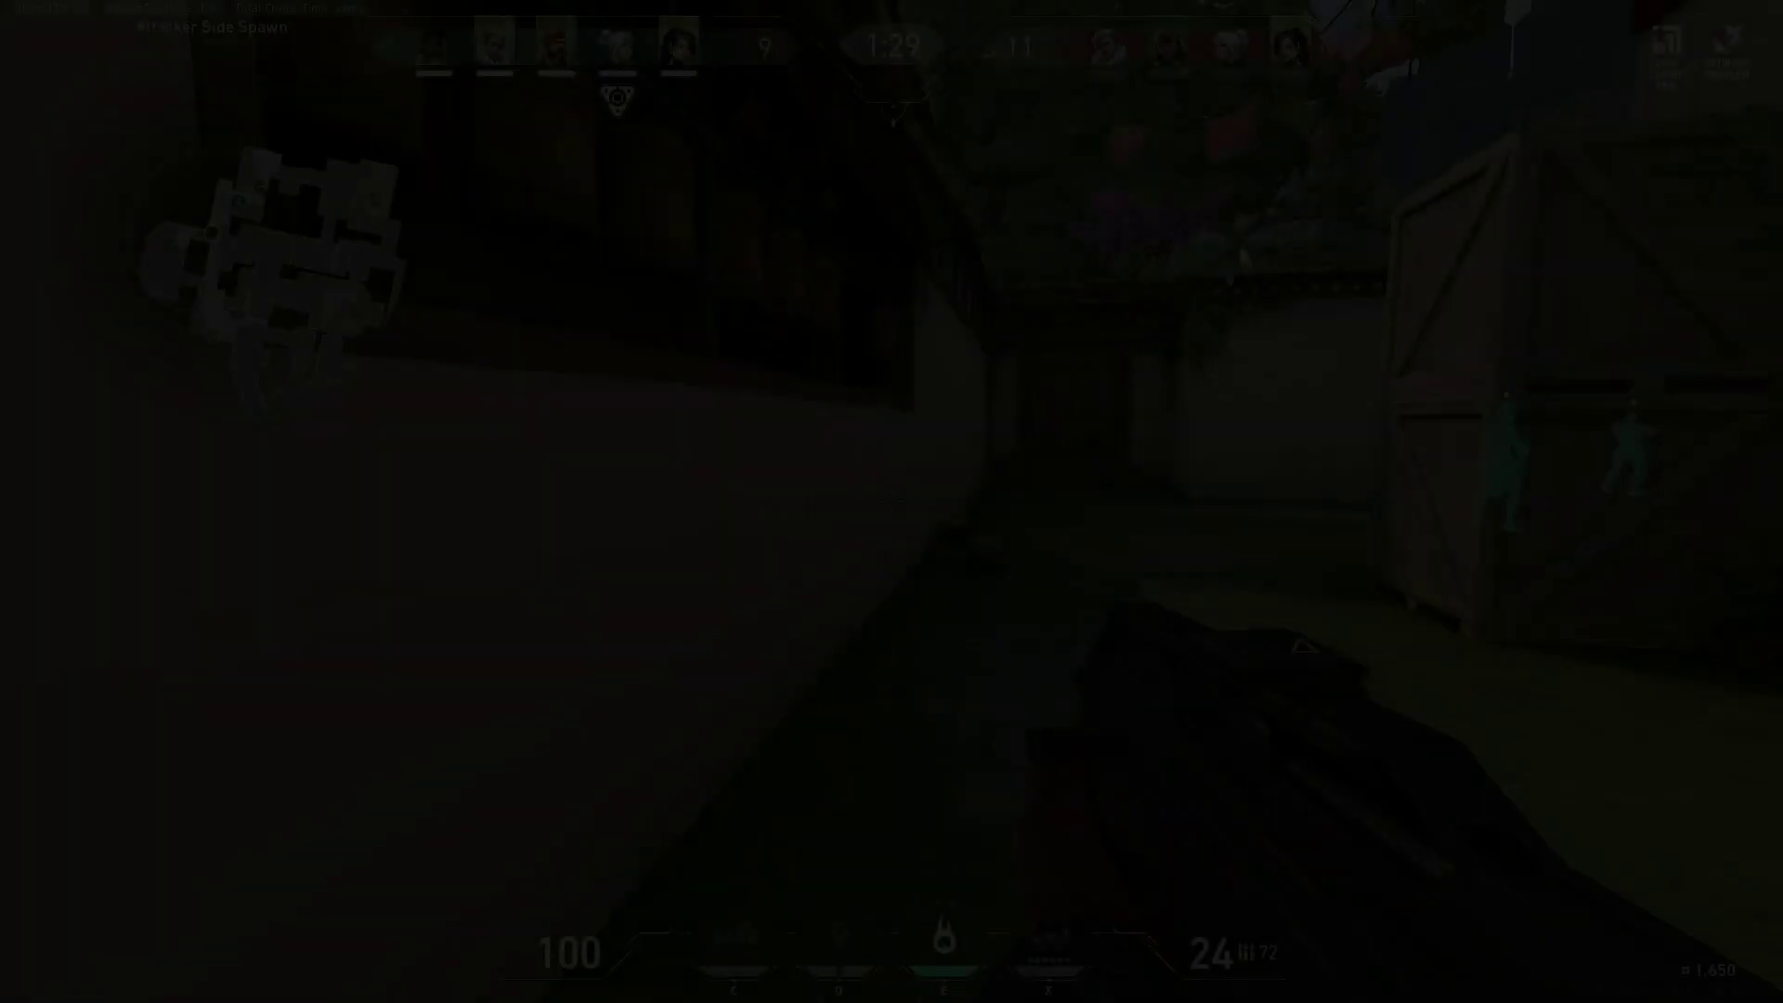
Walk through C Lobby toward the stairs, firing and reloading the weapon
{"action": "key", "text": "w"}
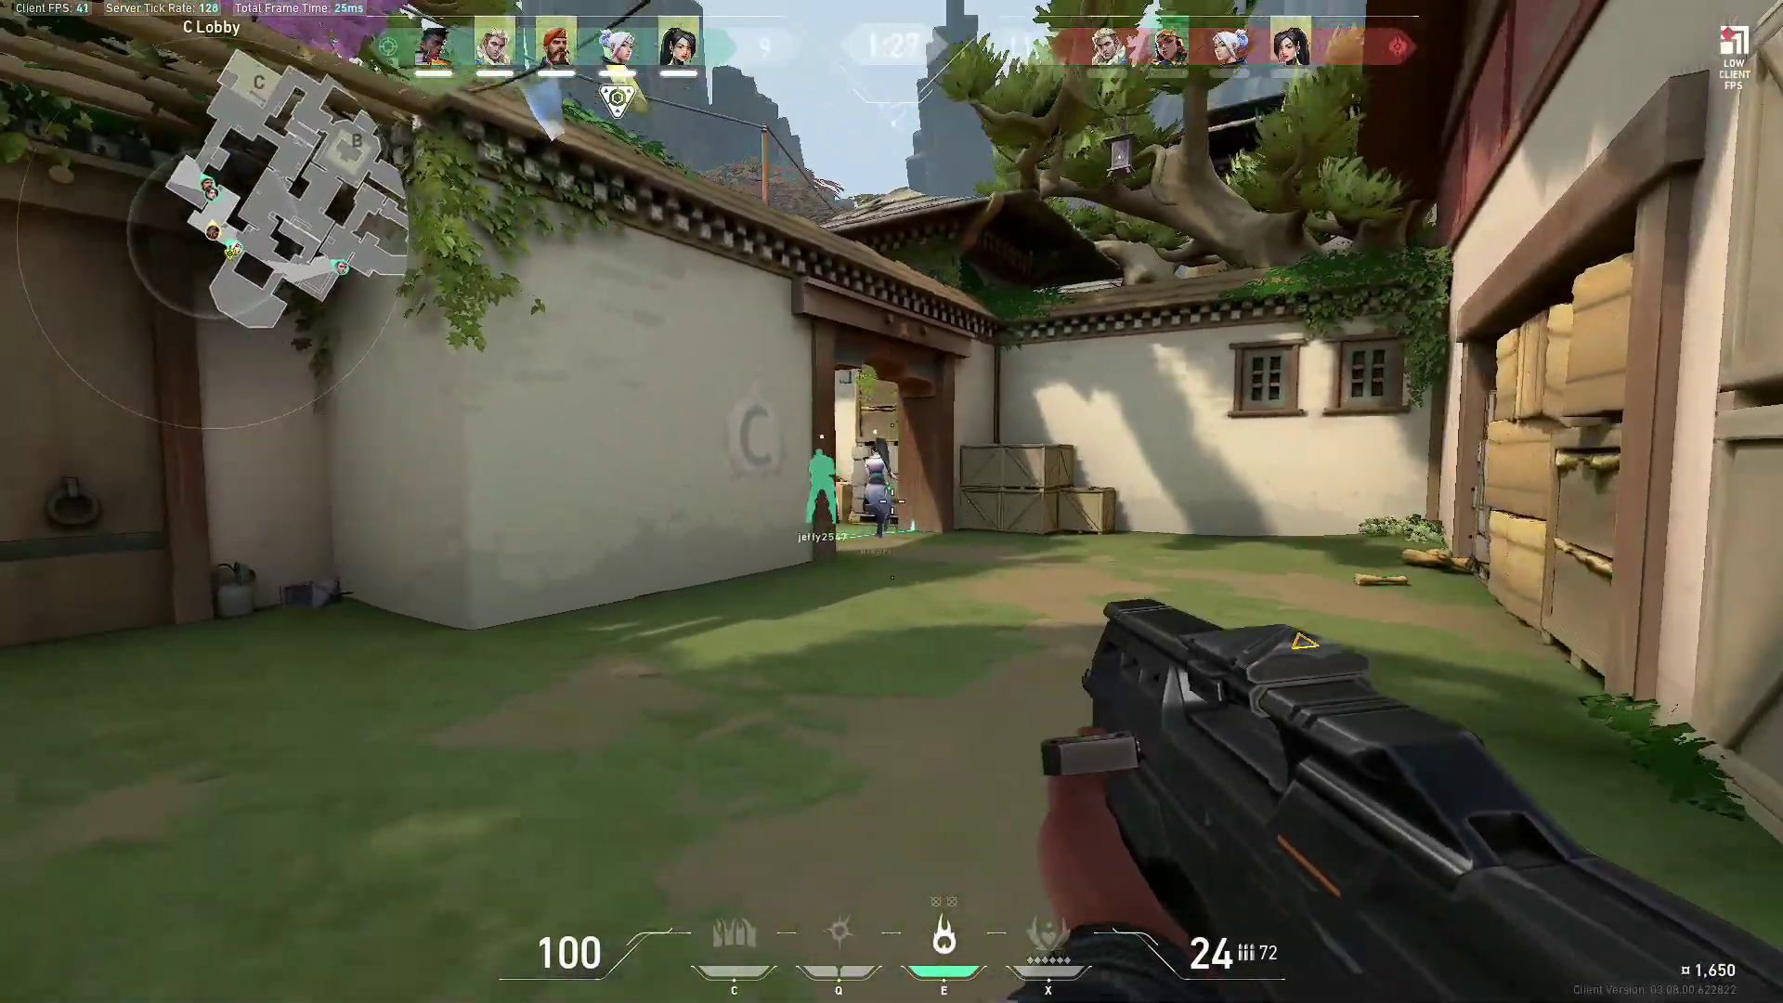
{"action": "left_click", "coordinate": [892, 502]}
{"action": "key", "text": "r"}
{"action": "key", "text": "w"}
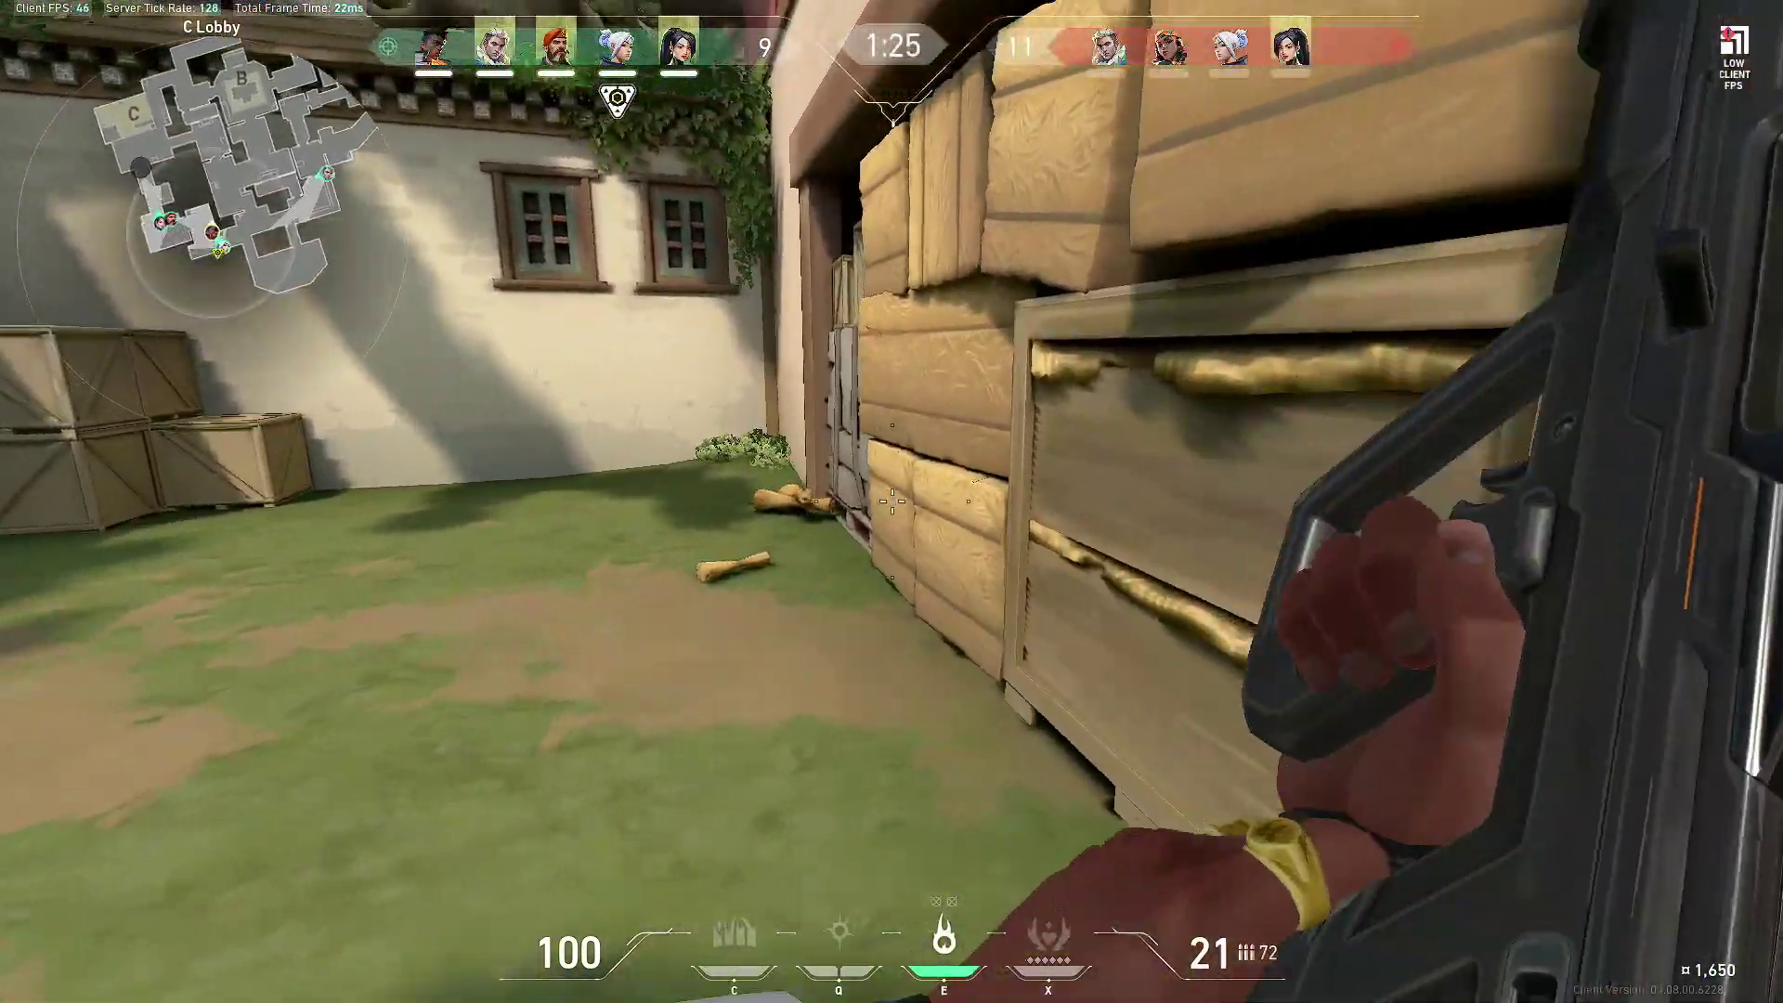
{"action": "key", "text": "w"}
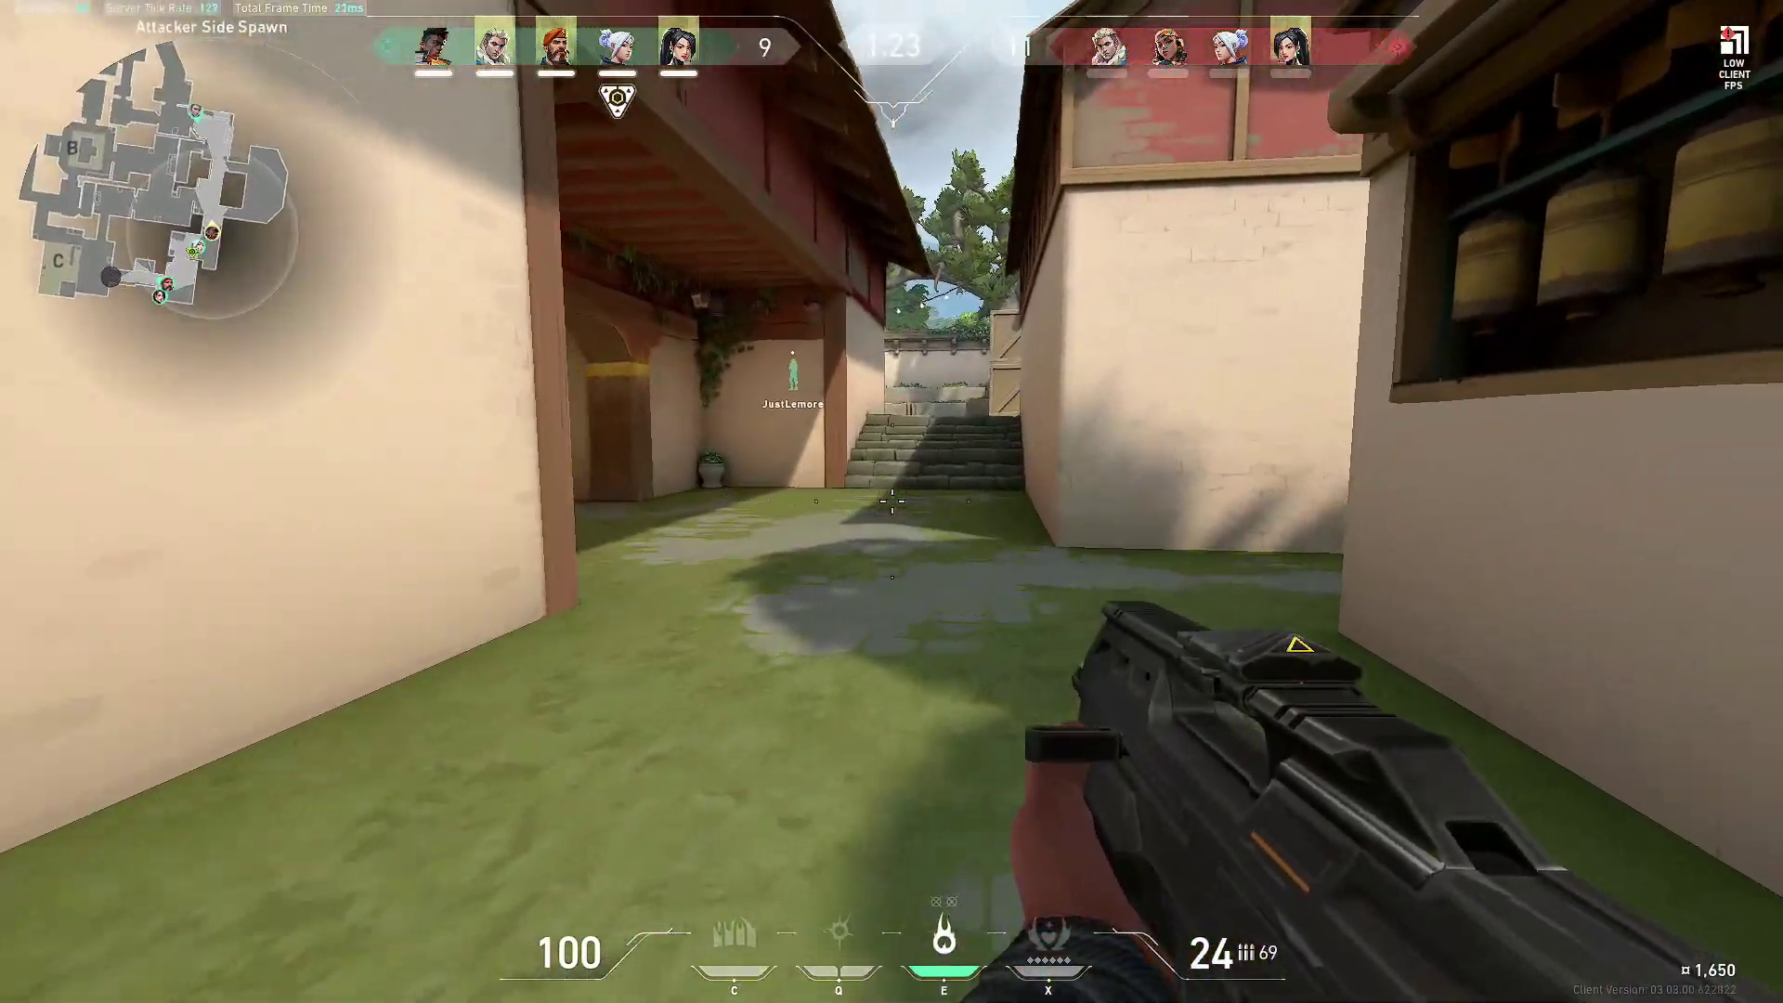
{"action": "key", "text": "w"}
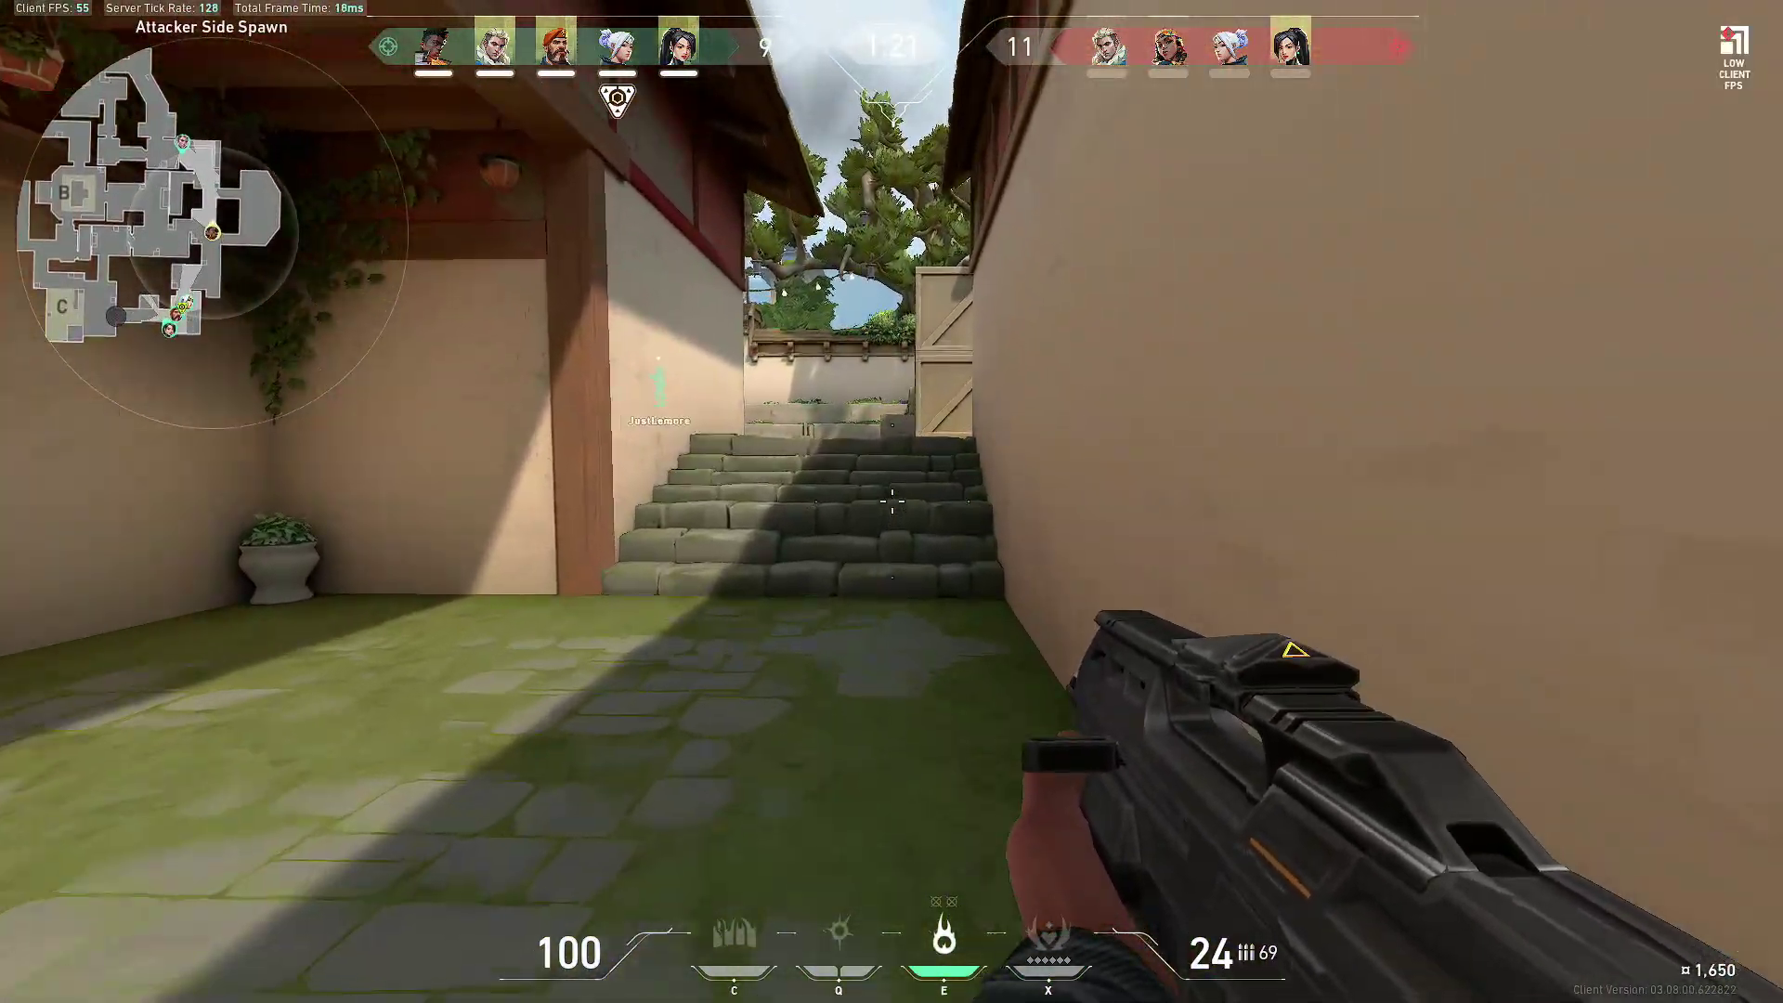